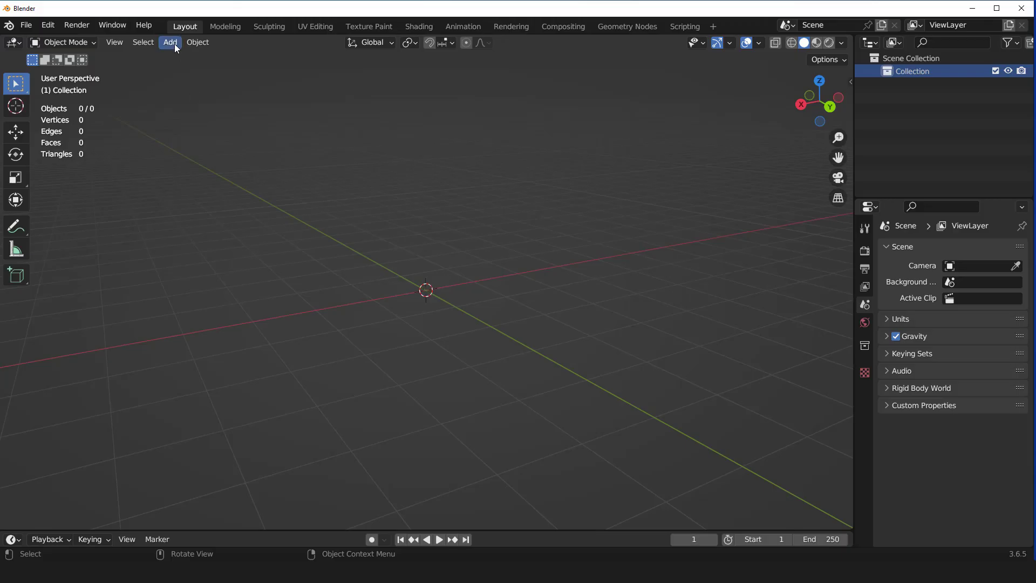
- Add a circle mesh with 19 vertices, then enter Edit Mode in front view
{"action": "left_click", "coordinate": [174, 43]}
{"action": "left_click", "coordinate": [307, 82]}
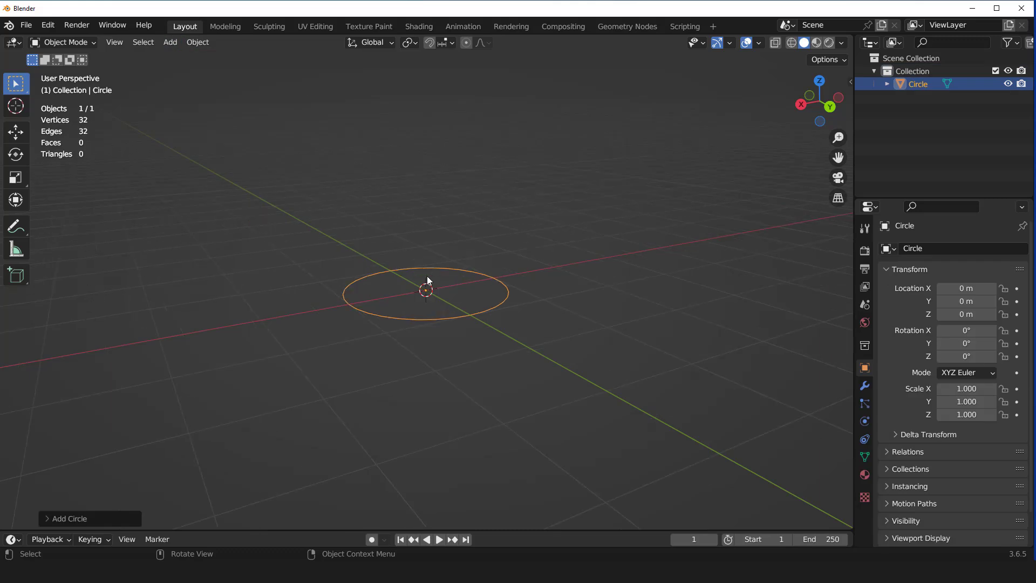
{"action": "scroll", "coordinate": [427, 280], "scroll_direction": "up", "scroll_amount": 1}
{"action": "left_click", "coordinate": [52, 515]}
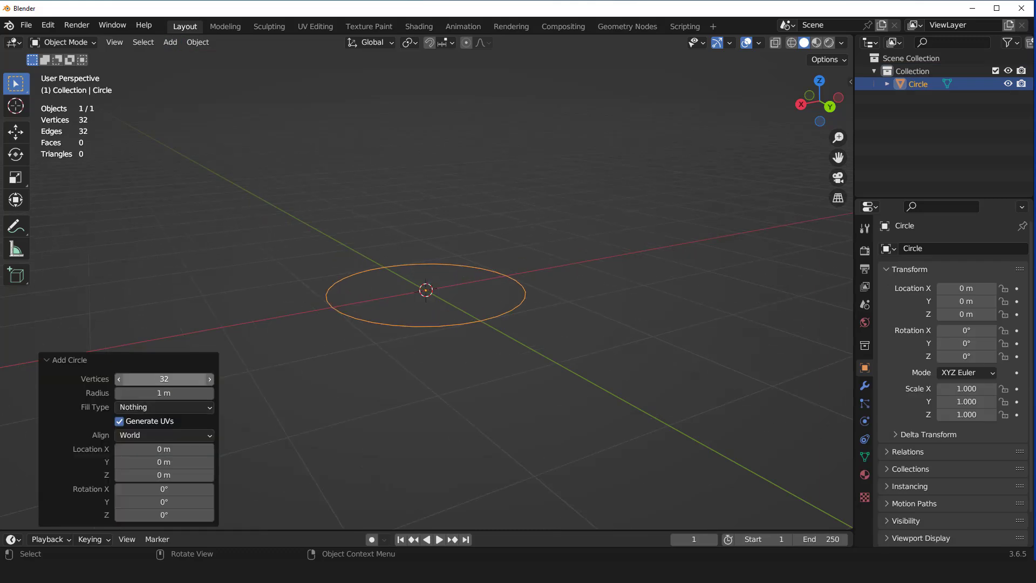
{"action": "left_click", "coordinate": [164, 379]}
{"action": "type", "text": "19"}
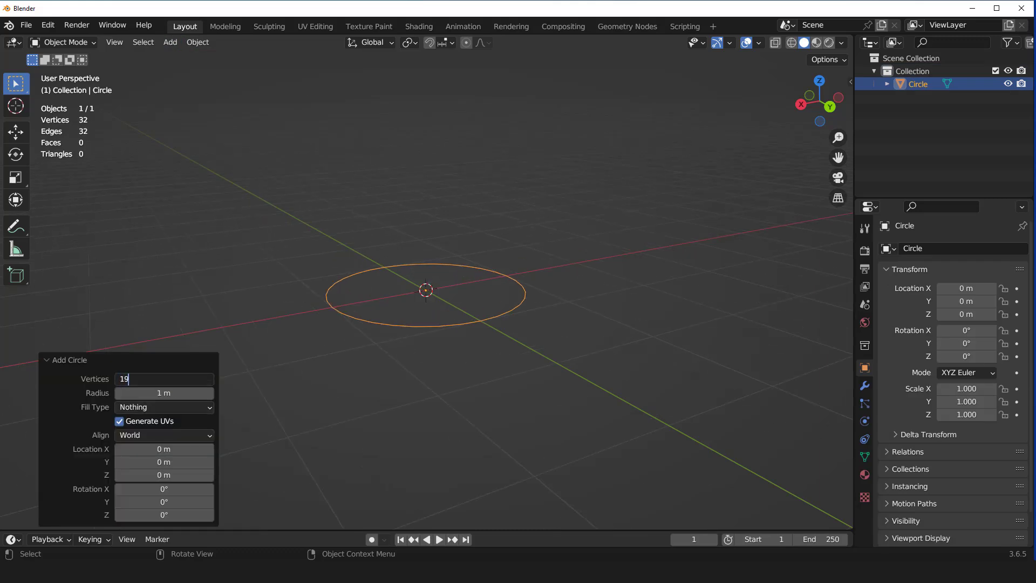
{"action": "key", "text": "Return"}
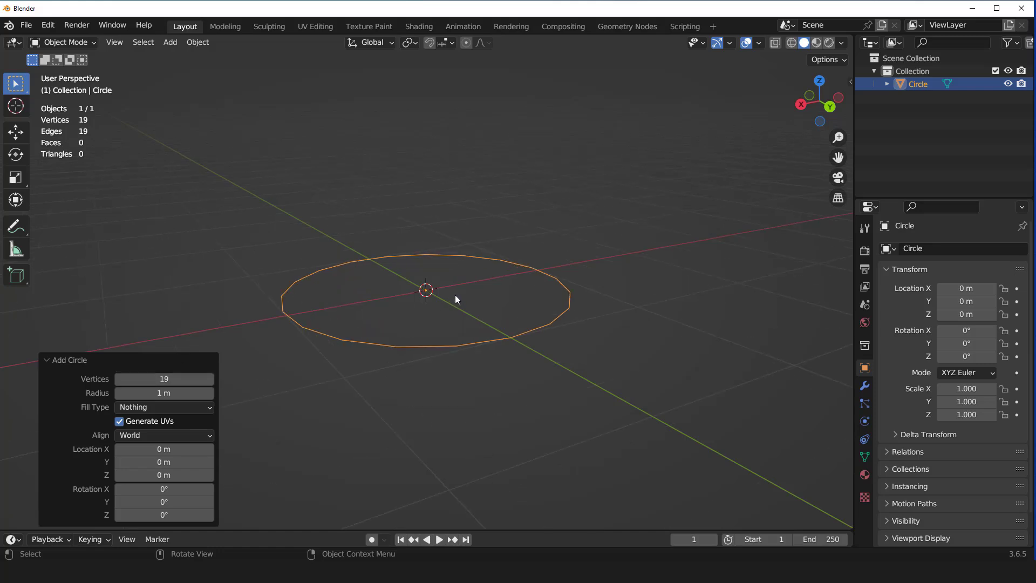
{"action": "key", "text": "KP_1"}
{"action": "key", "text": "Tab"}
- Rotate the circle 90° on X to stand upright and delete its bottom half
{"action": "type", "text": "rx"}
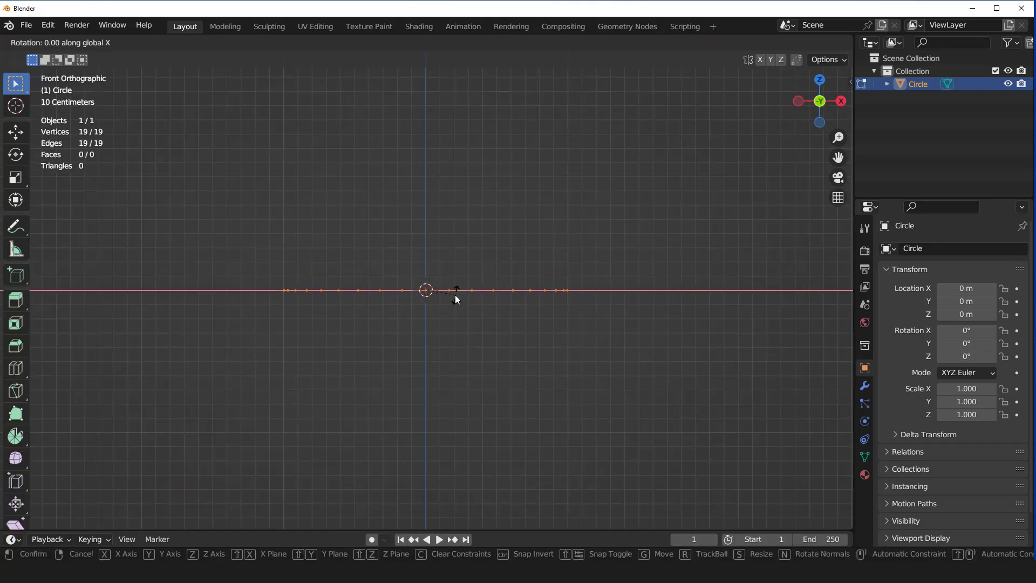
{"action": "type", "text": "90"}
{"action": "key", "text": "Return"}
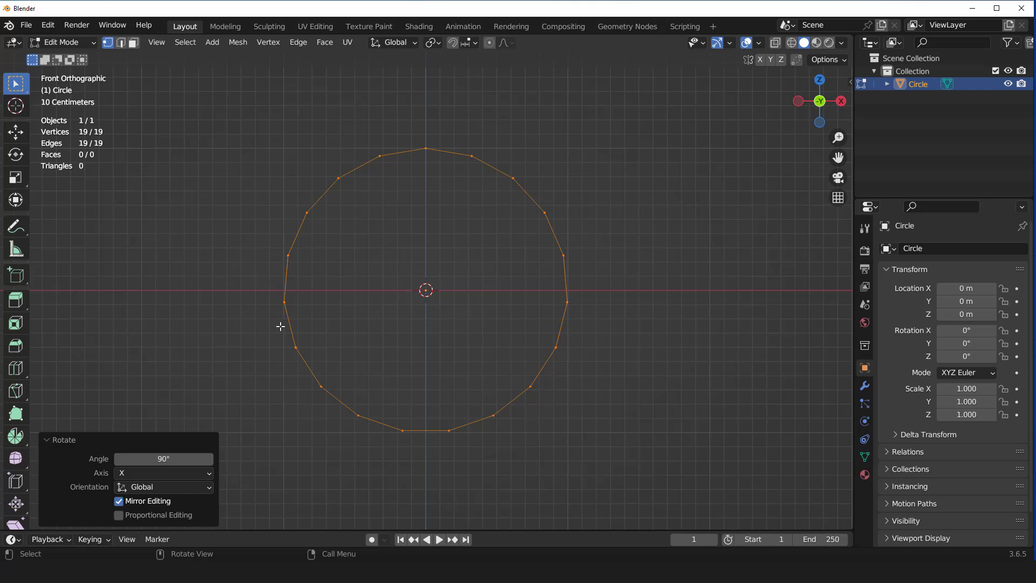
{"action": "left_click_drag", "start_coordinate": [280, 326], "coordinate": [598, 488]}
{"action": "key", "text": "x"}
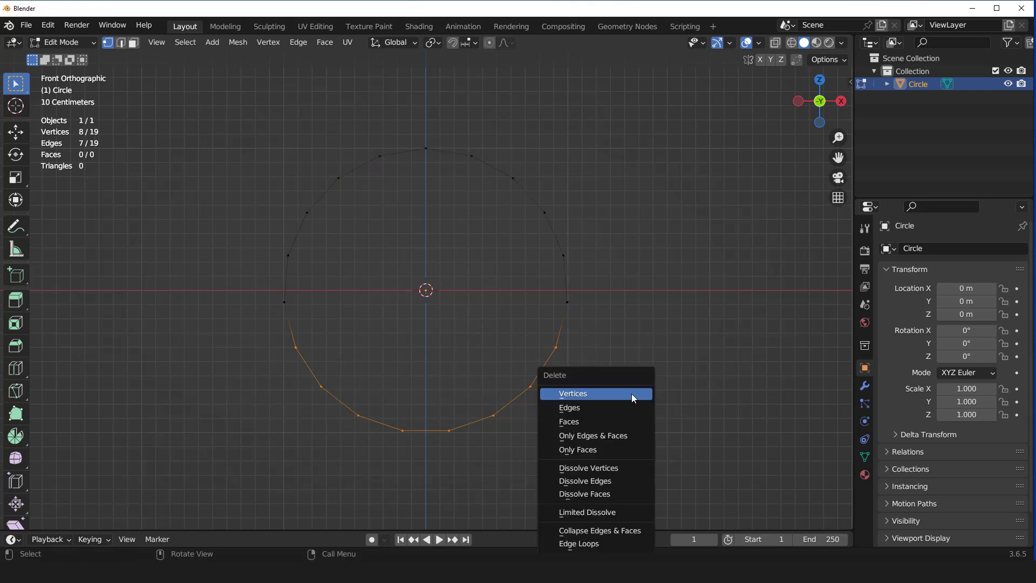
{"action": "left_click", "coordinate": [631, 393]}
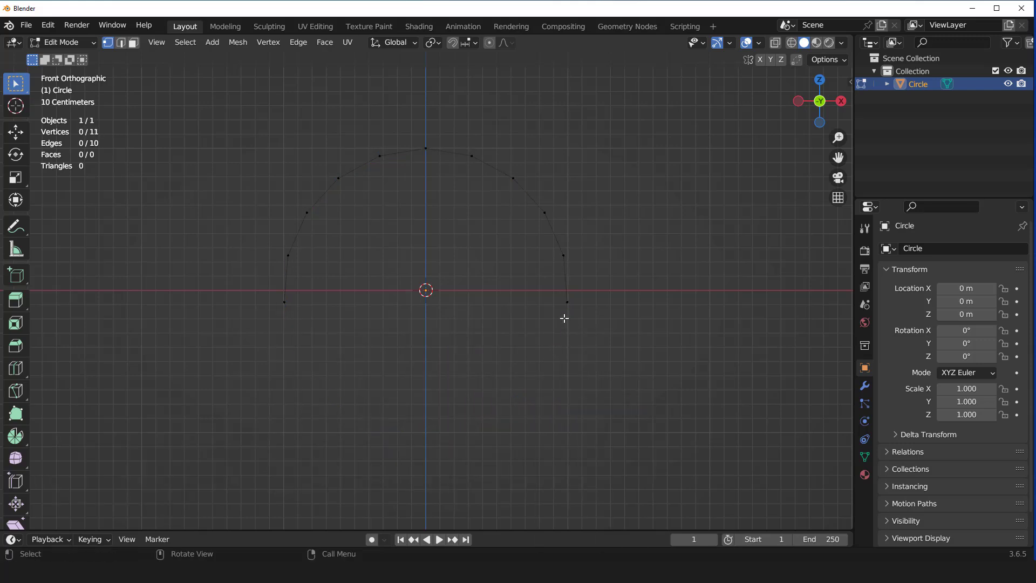
- Move the half arc down and extrude both end vertices straight down into legs
{"action": "key", "text": "a"}
{"action": "key", "text": "g"}
{"action": "key", "text": "z"}
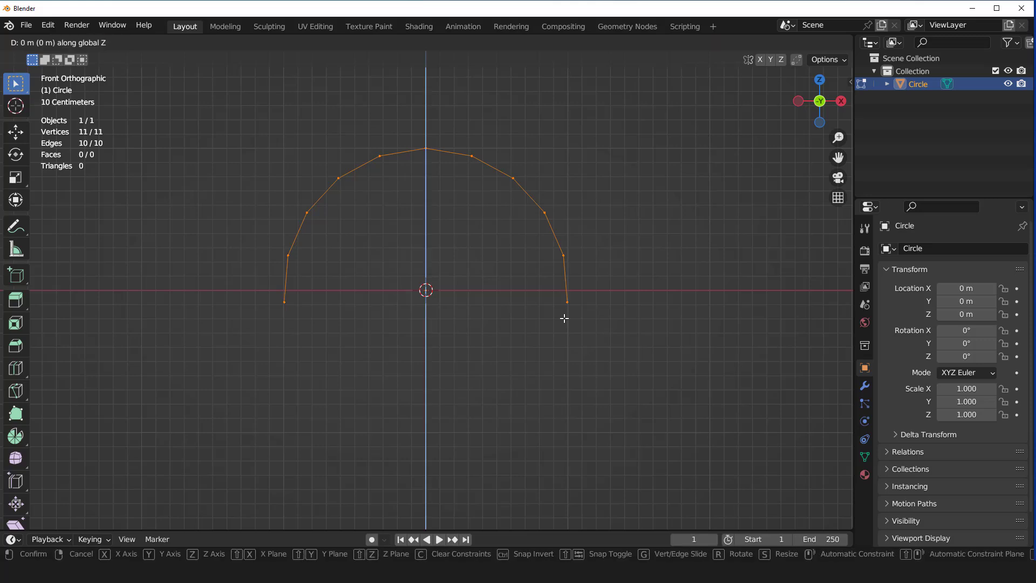
{"action": "right_click", "coordinate": [564, 306]}
{"action": "left_click", "coordinate": [523, 290]}
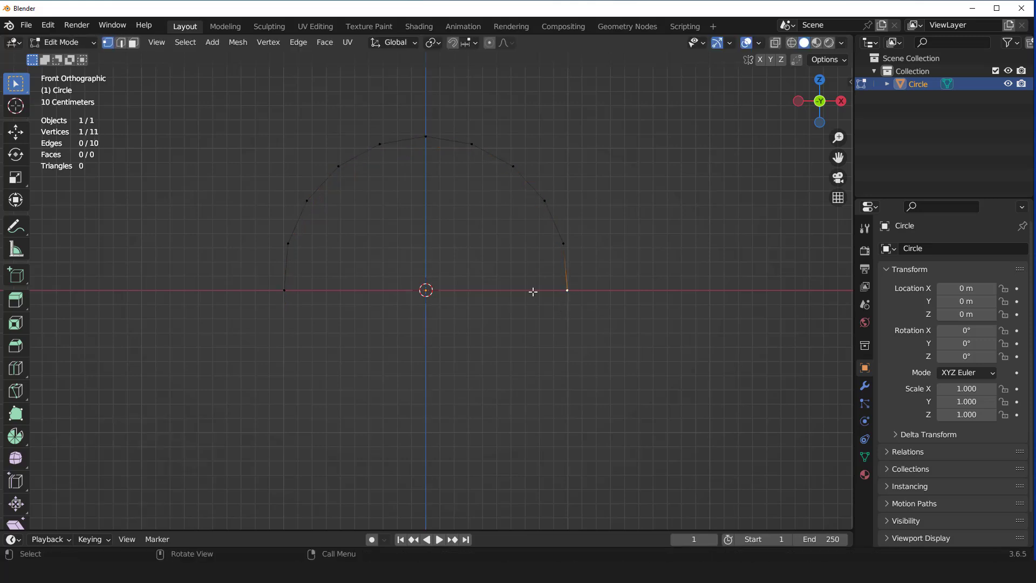
{"action": "left_click", "coordinate": [327, 290], "text": "shift"}
{"action": "key", "text": "e"}
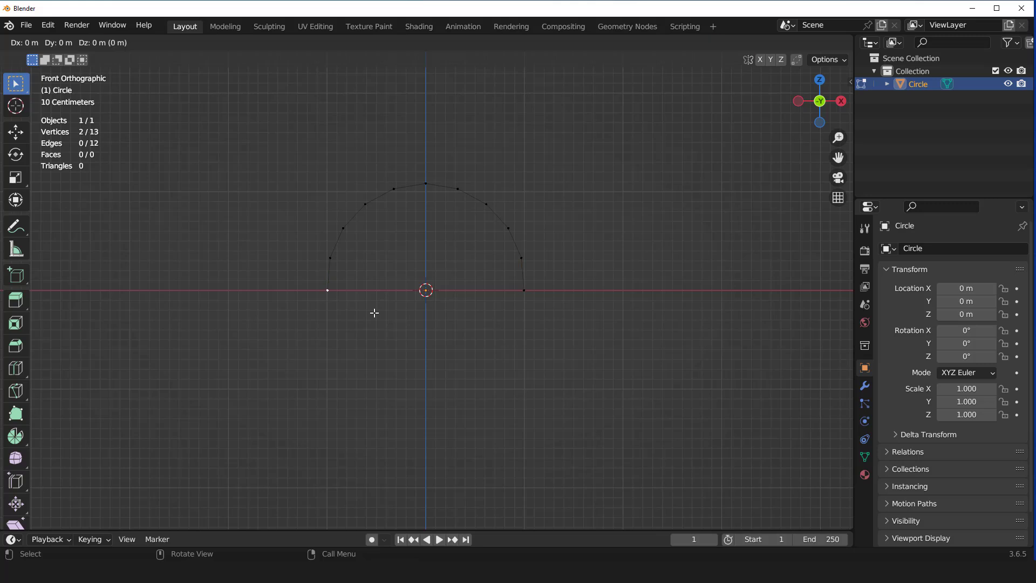
{"action": "key", "text": "z"}
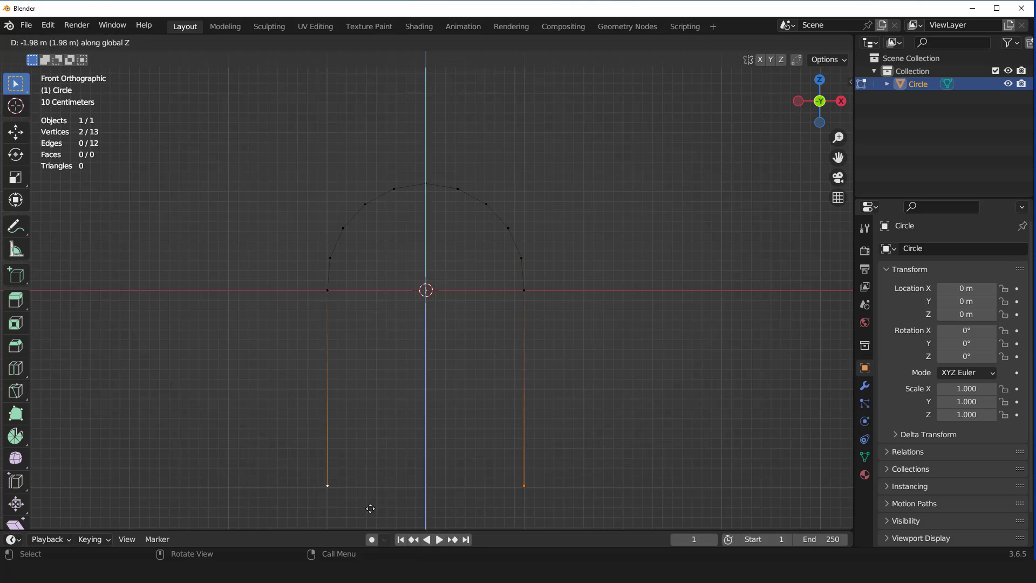
{"action": "left_click", "coordinate": [369, 506]}
- Subdivide both leg edges into four segments and select the whole outline
{"action": "key", "text": "ctrl+KP_Add"}
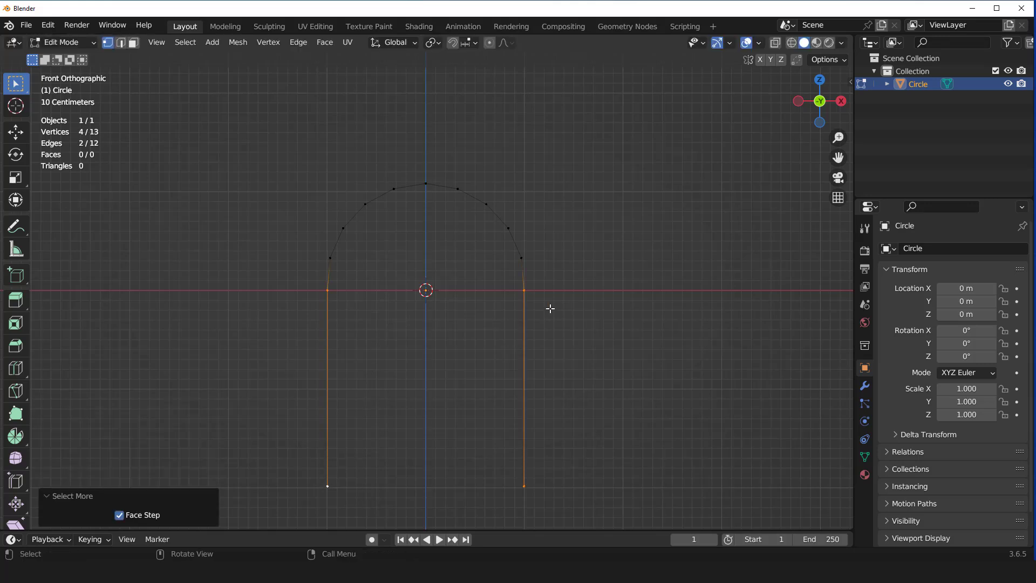
{"action": "right_click", "coordinate": [584, 229]}
{"action": "left_click", "coordinate": [541, 230]}
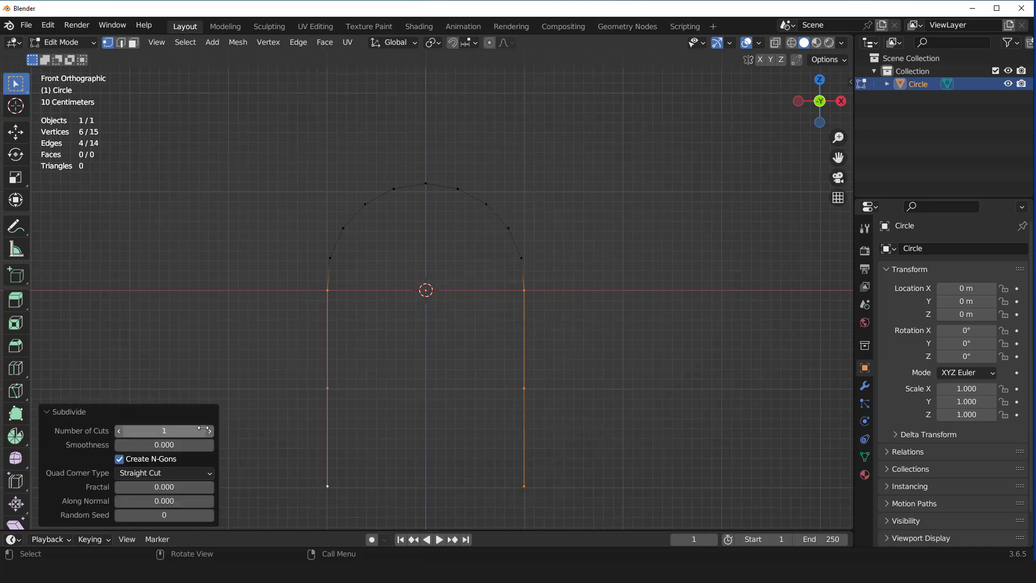
{"action": "left_click_drag", "start_coordinate": [162, 431], "coordinate": [183, 431]}
{"action": "key", "text": "a"}
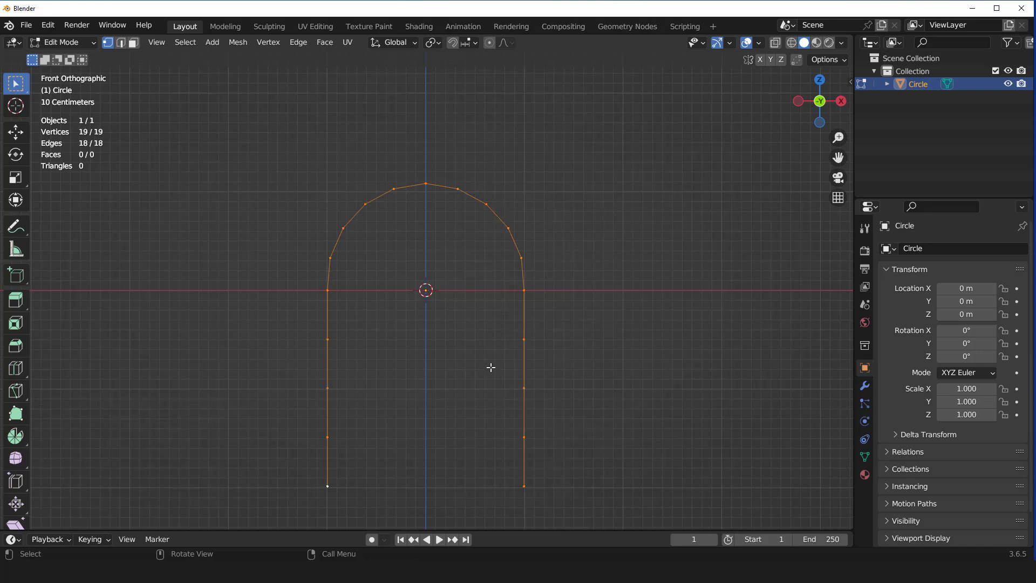
{"action": "key", "text": "KP_3"}
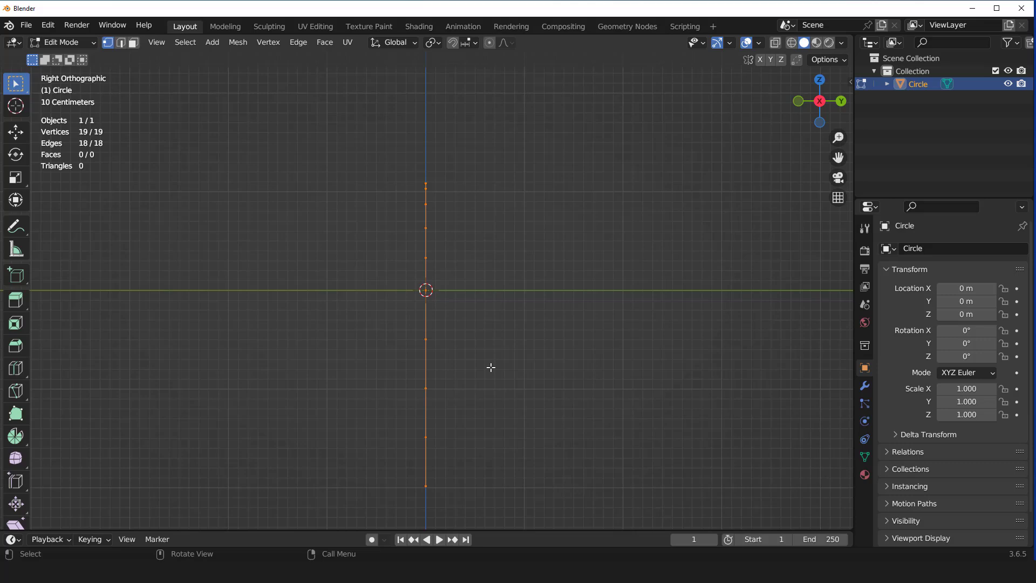
- Extrude the arch outline along Y to give it depth
{"action": "key", "text": "g"}
{"action": "key", "text": "y"}
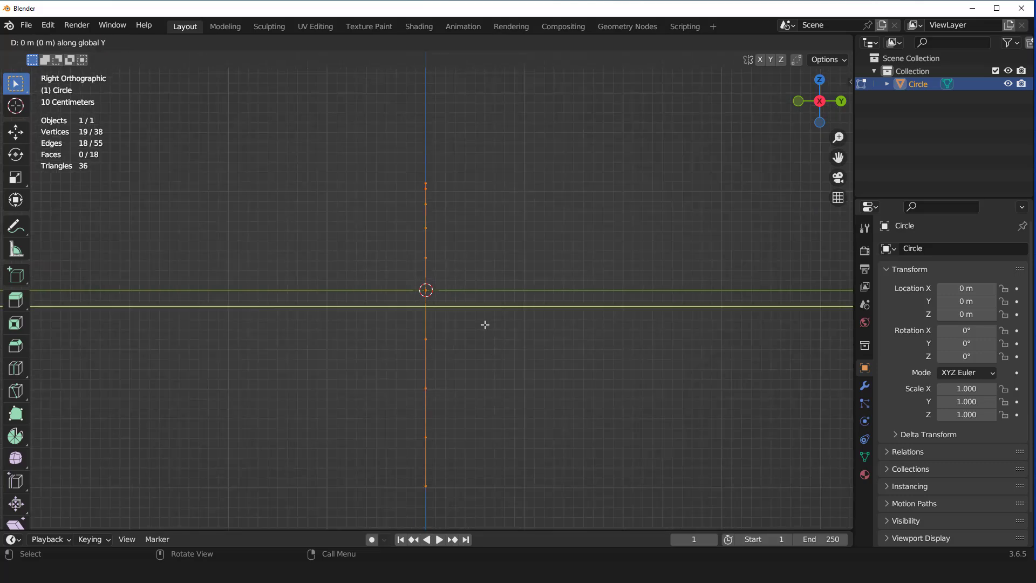
{"action": "left_click", "coordinate": [563, 323]}
{"action": "mouse_move", "coordinate": [563, 323]}
{"action": "middle_mouse_down"}
{"action": "mouse_move", "coordinate": [647, 308]}
{"action": "mouse_move", "coordinate": [605, 296]}
{"action": "mouse_move", "coordinate": [688, 309]}
{"action": "mouse_move", "coordinate": [486, 311]}
{"action": "middle_mouse_up"}
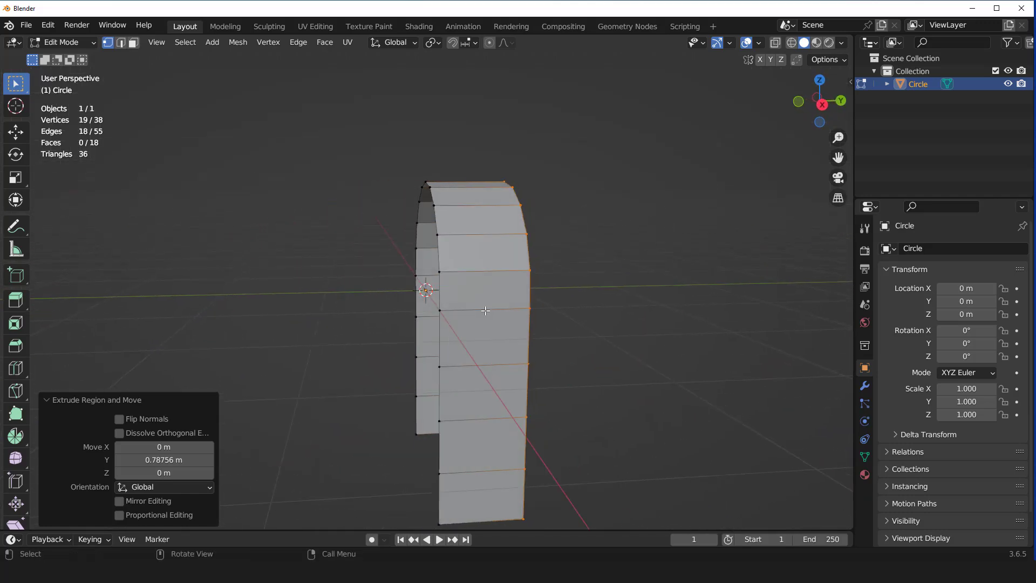
{"action": "key", "text": "KP_1"}
- Add a Solidify modifier with 0.6 m thickness and Even Thickness enabled
{"action": "key", "text": "Tab"}
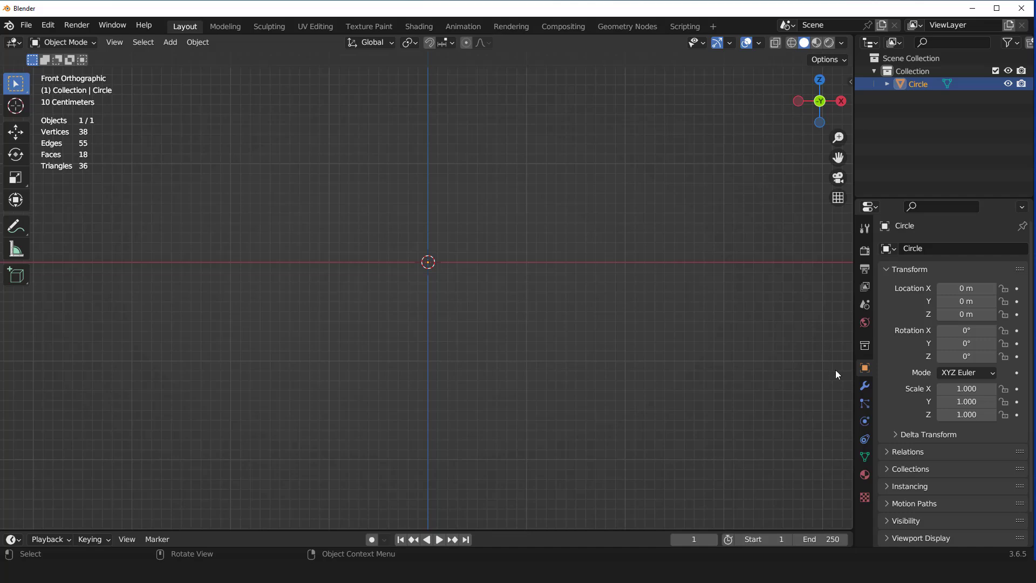
{"action": "left_click", "coordinate": [864, 386]}
{"action": "left_click", "coordinate": [908, 252]}
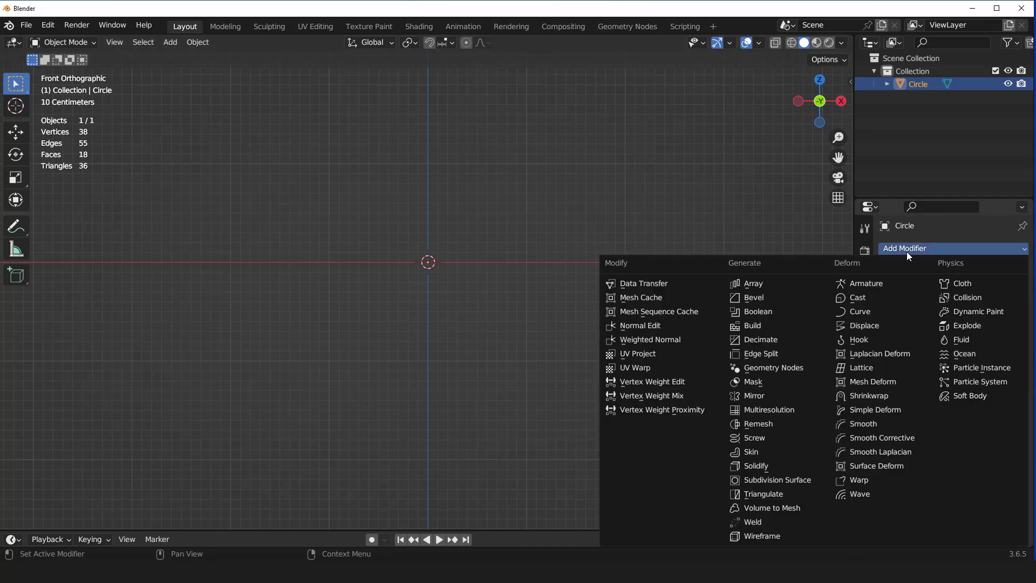
{"action": "left_click", "coordinate": [774, 460]}
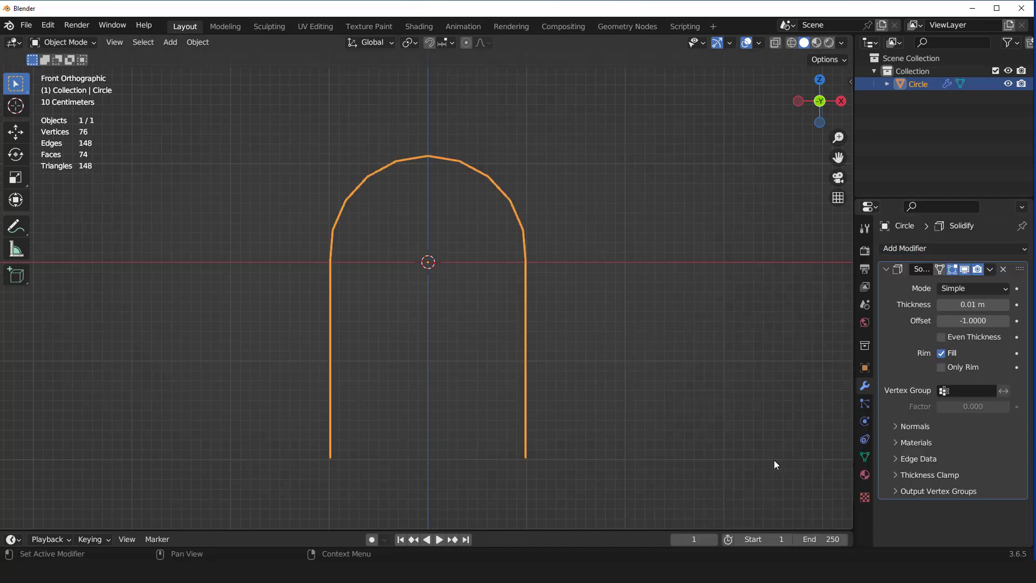
{"action": "mouse_move", "coordinate": [966, 305]}
{"action": "left_mouse_down"}
{"action": "mouse_move", "coordinate": [904, 304]}
{"action": "mouse_move", "coordinate": [977, 305]}
{"action": "left_mouse_up"}
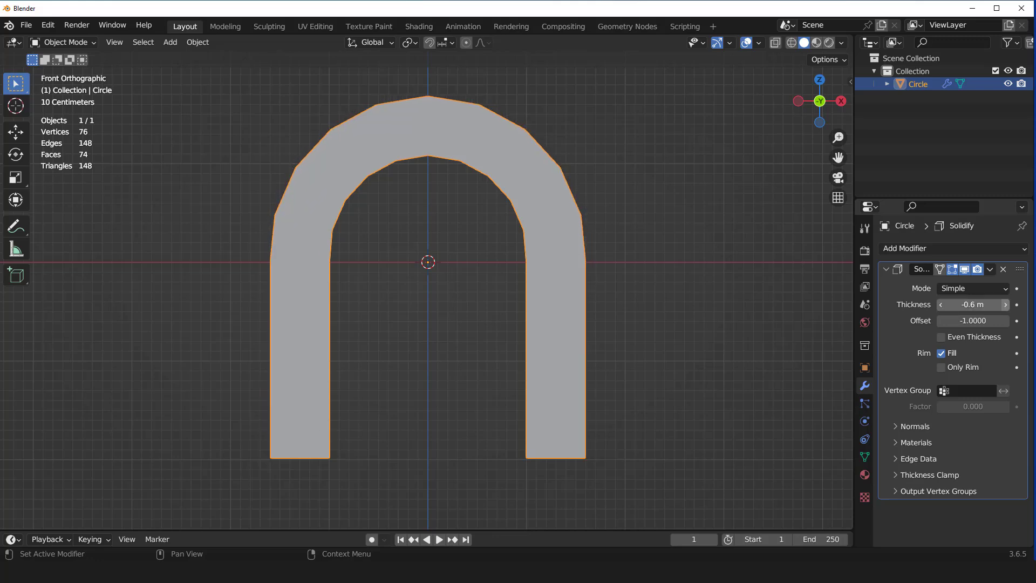
{"action": "left_click", "coordinate": [940, 337]}
{"action": "mouse_move", "coordinate": [623, 313]}
{"action": "middle_mouse_down"}
{"action": "mouse_move", "coordinate": [452, 292]}
{"action": "mouse_move", "coordinate": [480, 296]}
{"action": "middle_mouse_up"}
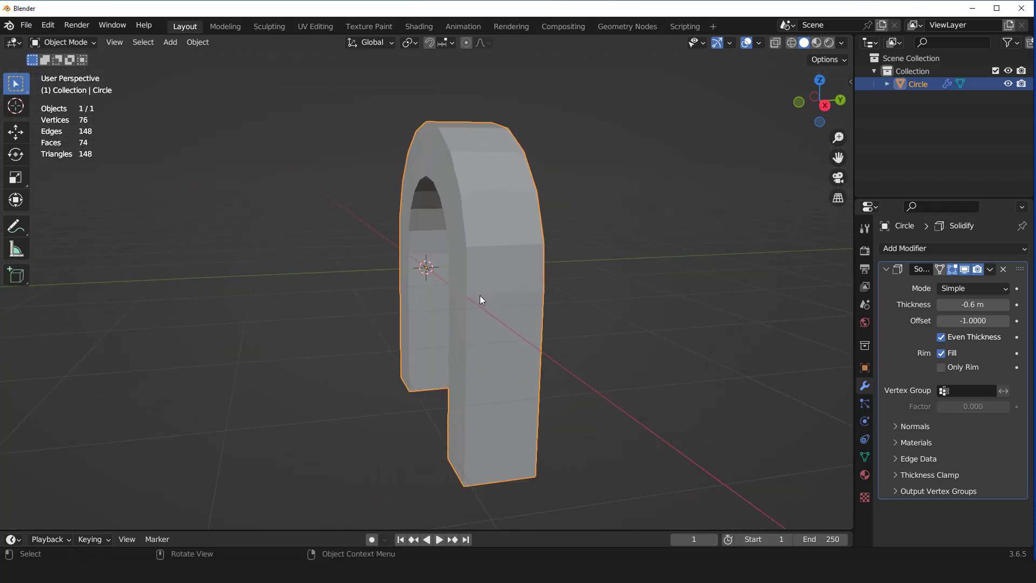
{"action": "left_click", "coordinate": [991, 269]}
- Apply the Solidify modifier and select alternating blocks on both arch legs
{"action": "left_click", "coordinate": [966, 283]}
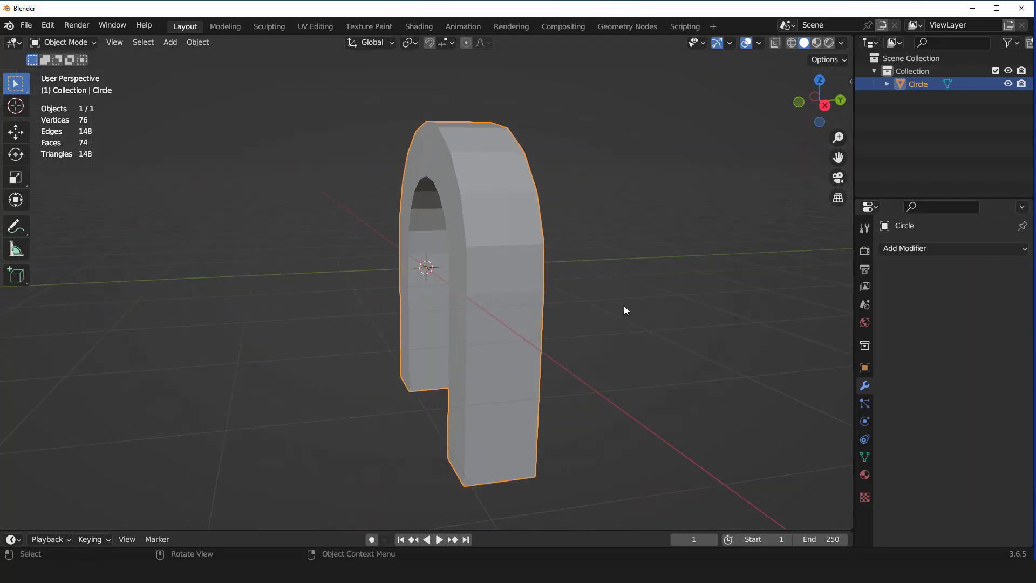
{"action": "key", "text": "Tab"}
{"action": "middle_click_drag", "start_coordinate": [623, 305], "coordinate": [579, 296]}
{"action": "key", "text": "KP_1"}
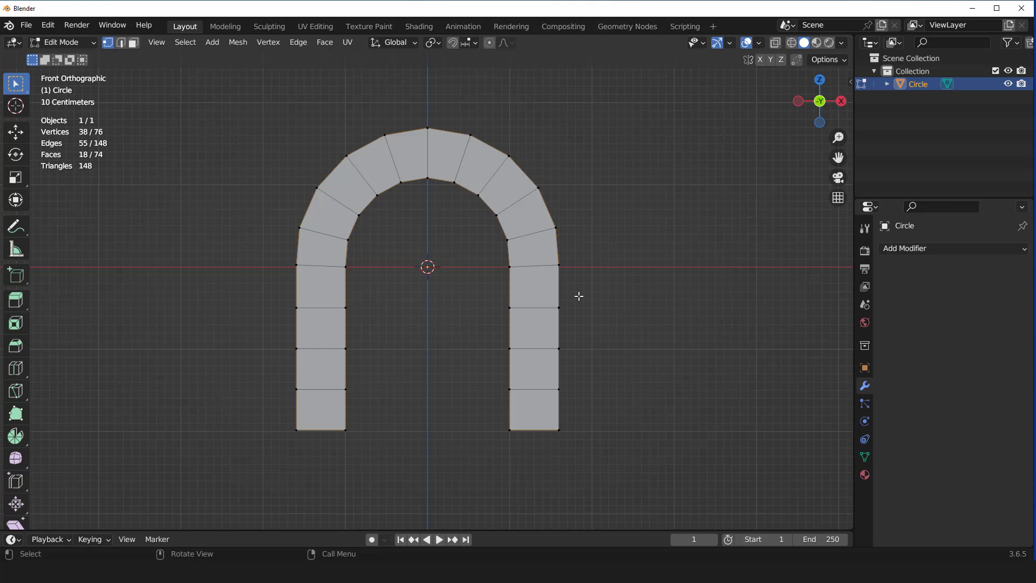
{"action": "left_click", "coordinate": [550, 410]}
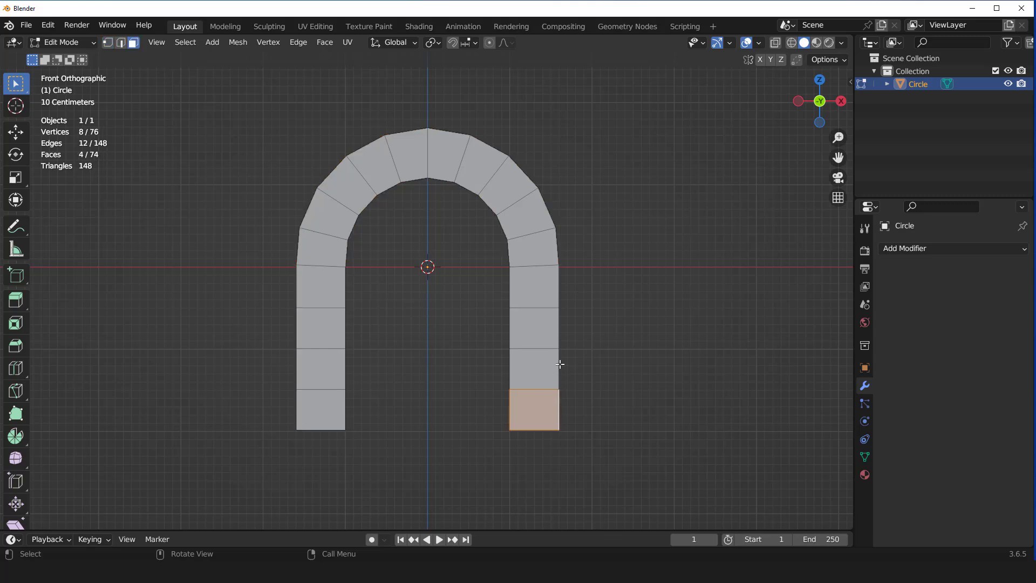
{"action": "left_click", "coordinate": [555, 337], "text": "shift"}
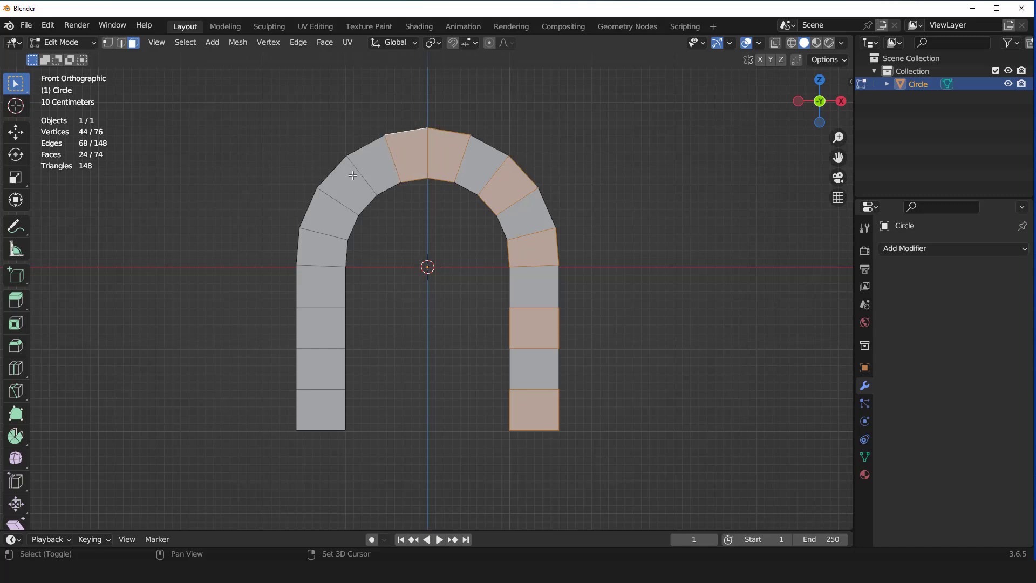
{"action": "left_click", "coordinate": [317, 241], "text": "shift"}
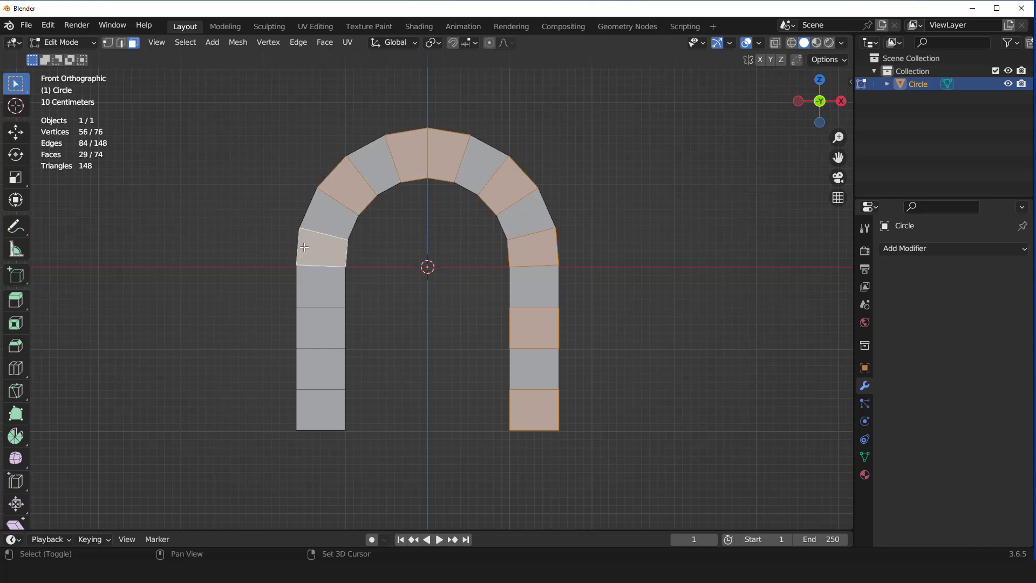
{"action": "left_click", "coordinate": [343, 334], "text": "shift"}
{"action": "left_click", "coordinate": [345, 409], "text": "shift"}
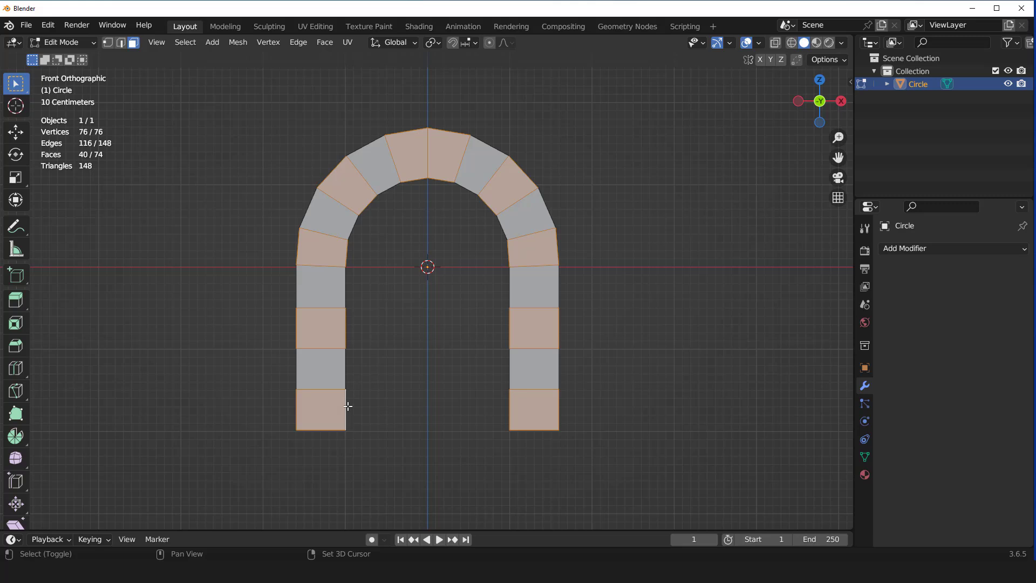
{"action": "middle_click_drag", "start_coordinate": [604, 233], "coordinate": [512, 276]}
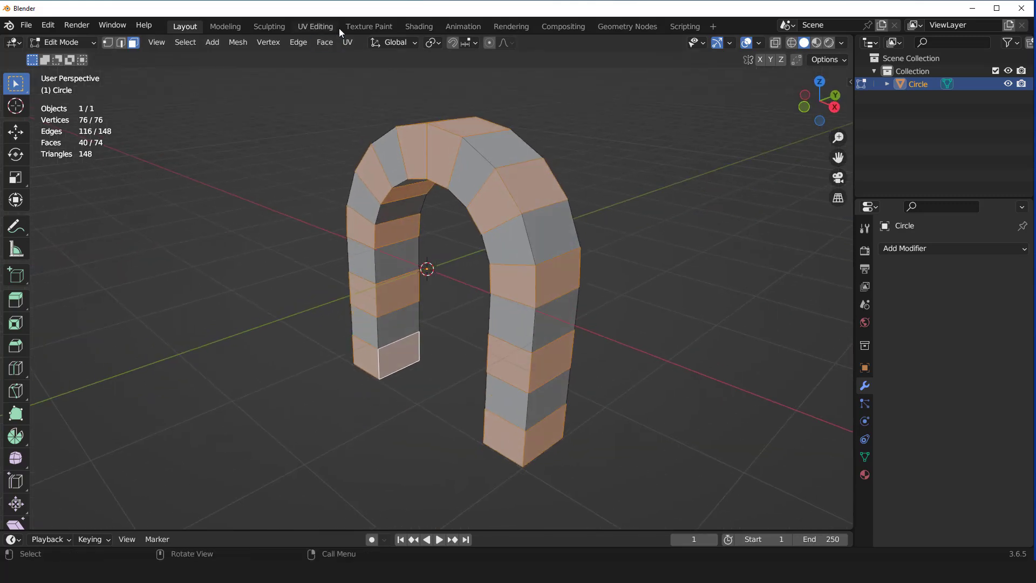
- With Individual Origins pivot, extrude the alternating blocks and push them outward
{"action": "left_click", "coordinate": [438, 41]}
{"action": "left_click", "coordinate": [448, 85]}
{"action": "key", "text": "e"}
{"action": "key", "text": "alt+s"}
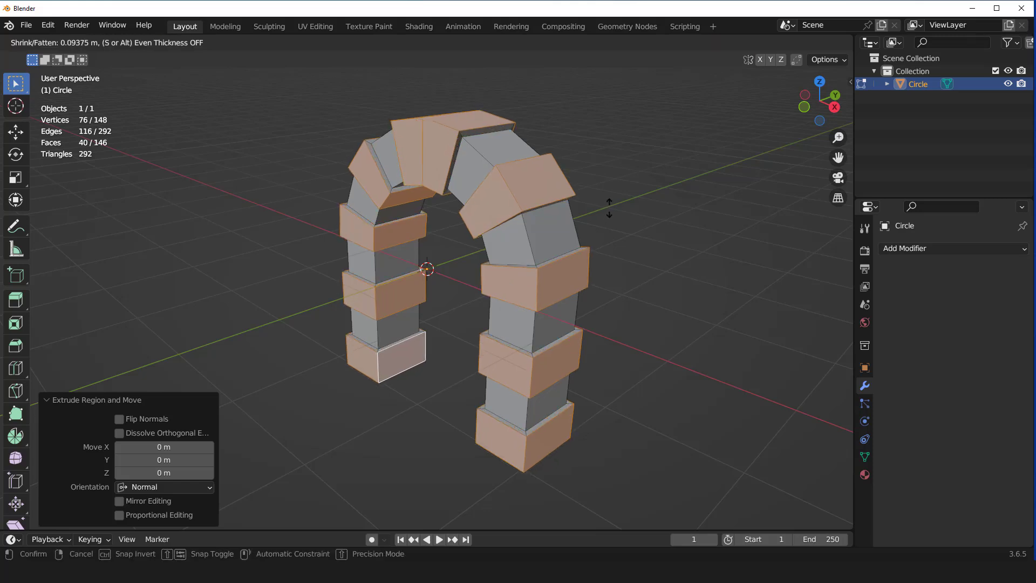
{"action": "left_click", "coordinate": [609, 208]}
{"action": "left_click", "coordinate": [441, 124], "text": "alt"}
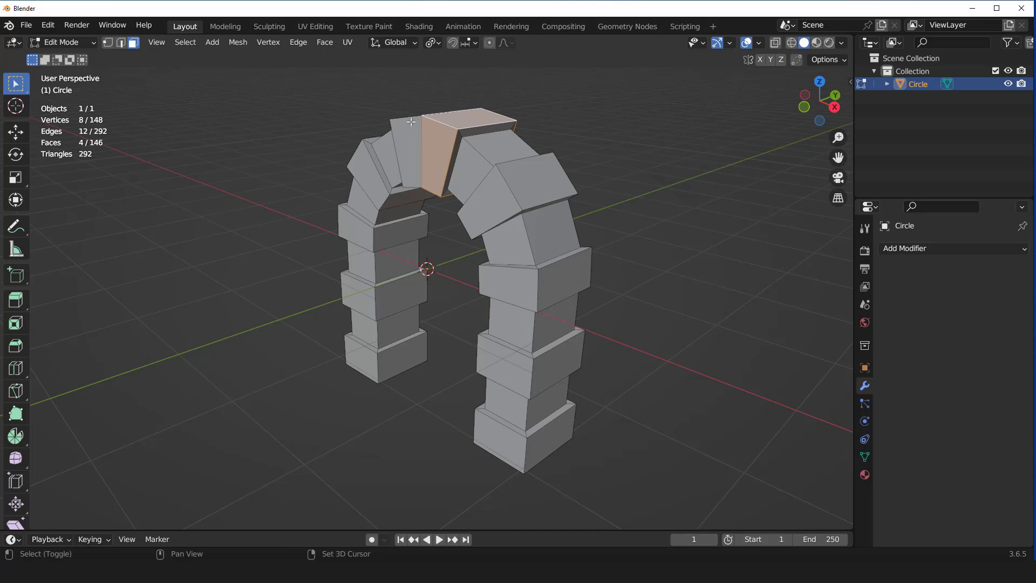
- Select the top block's face loops and fatten them outward into a keystone
{"action": "left_click", "coordinate": [412, 123], "text": "alt+shift"}
{"action": "mouse_move", "coordinate": [513, 160]}
{"action": "middle_mouse_down"}
{"action": "mouse_move", "coordinate": [626, 156]}
{"action": "mouse_move", "coordinate": [539, 162]}
{"action": "mouse_move", "coordinate": [490, 104]}
{"action": "middle_mouse_up"}
{"action": "key", "text": "alt+s"}
{"action": "left_click", "coordinate": [627, 155]}
- Flatten the keystone's top and underside faces by scaling Z to 0
{"action": "left_click", "coordinate": [475, 130]}
{"action": "left_click", "coordinate": [413, 118], "text": "shift"}
{"action": "left_click", "coordinate": [433, 200], "text": "alt+shift"}
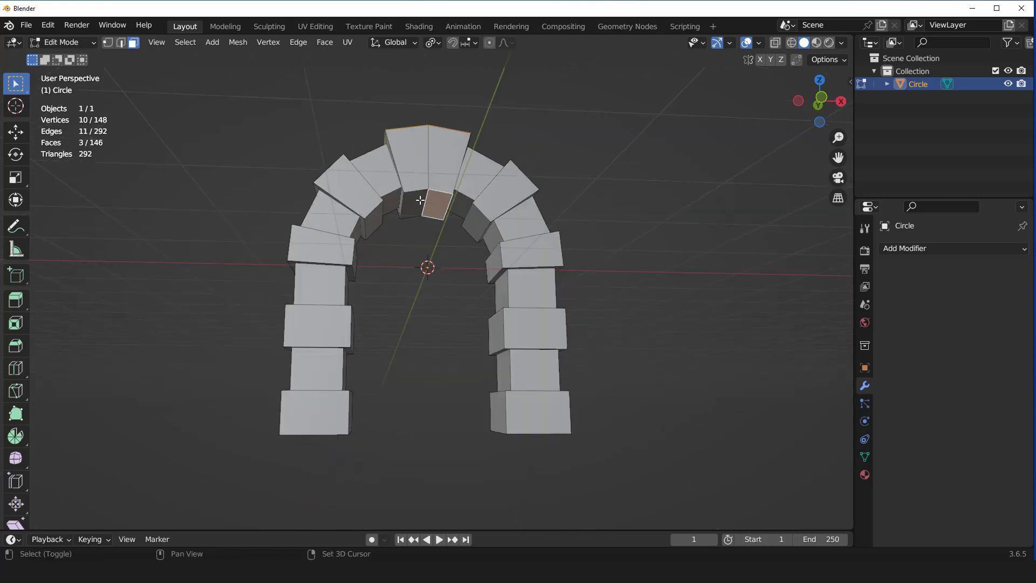
{"action": "key", "text": "KP_1"}
{"action": "key", "text": "s"}
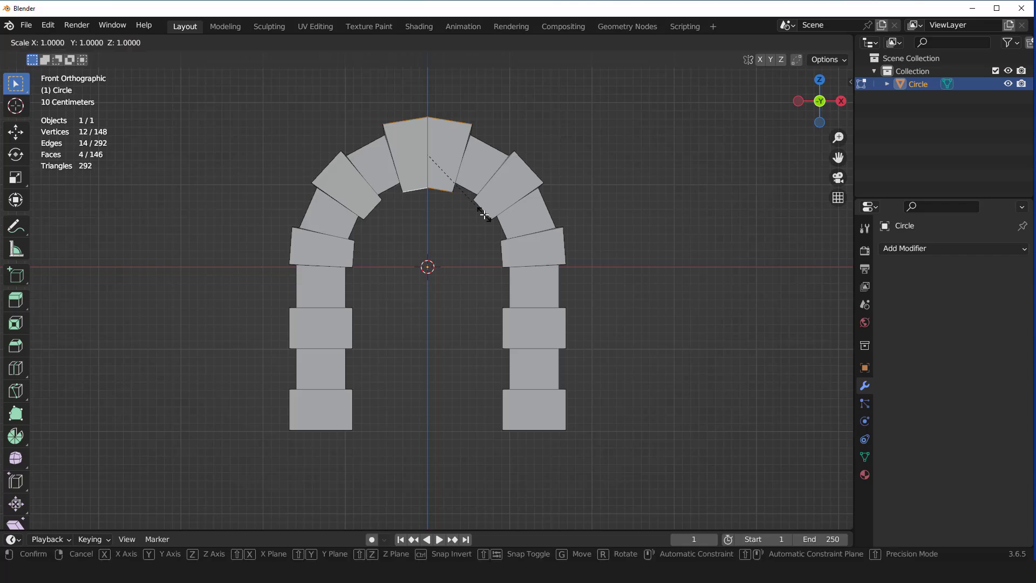
{"action": "key", "text": "z"}
{"action": "key", "text": "0"}
{"action": "key", "text": "Return"}
{"action": "key", "text": "Tab"}
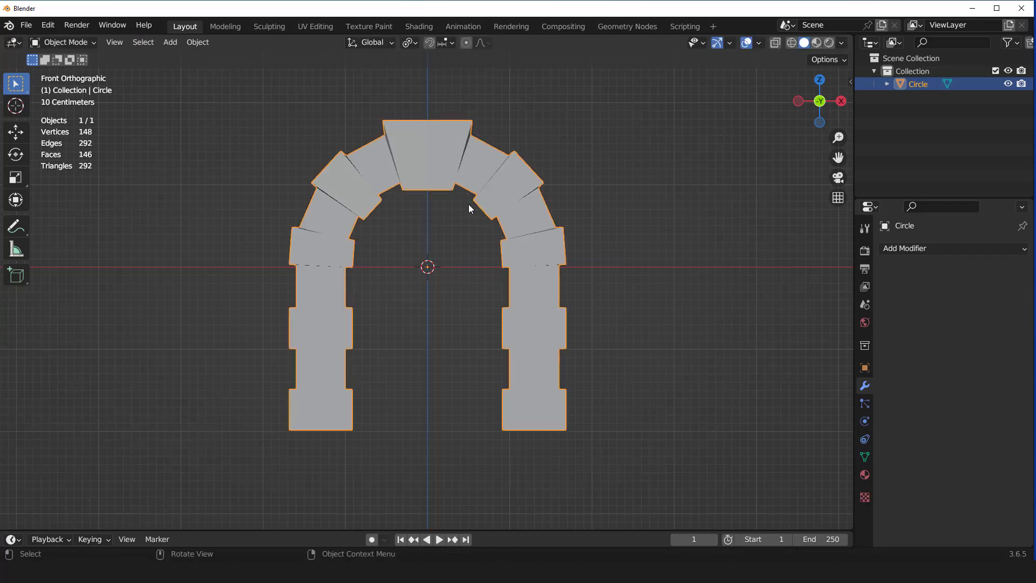
{"action": "mouse_move", "coordinate": [468, 204]}
{"action": "middle_mouse_down"}
{"action": "mouse_move", "coordinate": [414, 247]}
{"action": "mouse_move", "coordinate": [535, 303]}
{"action": "mouse_move", "coordinate": [525, 296]}
{"action": "middle_mouse_up"}
- Widen both bottom blocks by scaling them with Z excluded
{"action": "key", "text": "Tab"}
{"action": "left_click", "coordinate": [548, 427]}
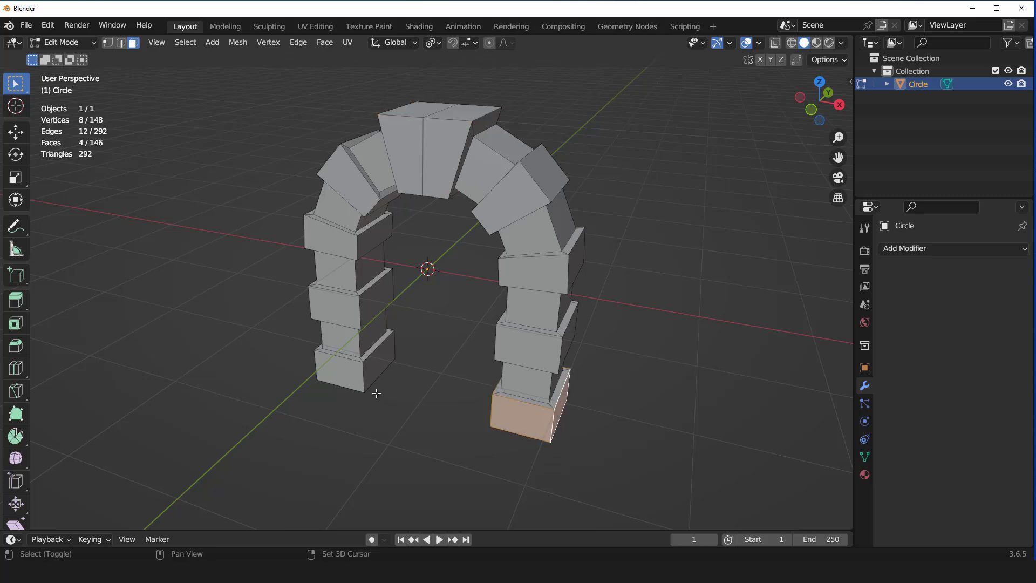
{"action": "left_click", "coordinate": [378, 367], "text": "shift"}
{"action": "key", "text": "l"}
{"action": "key", "text": "s"}
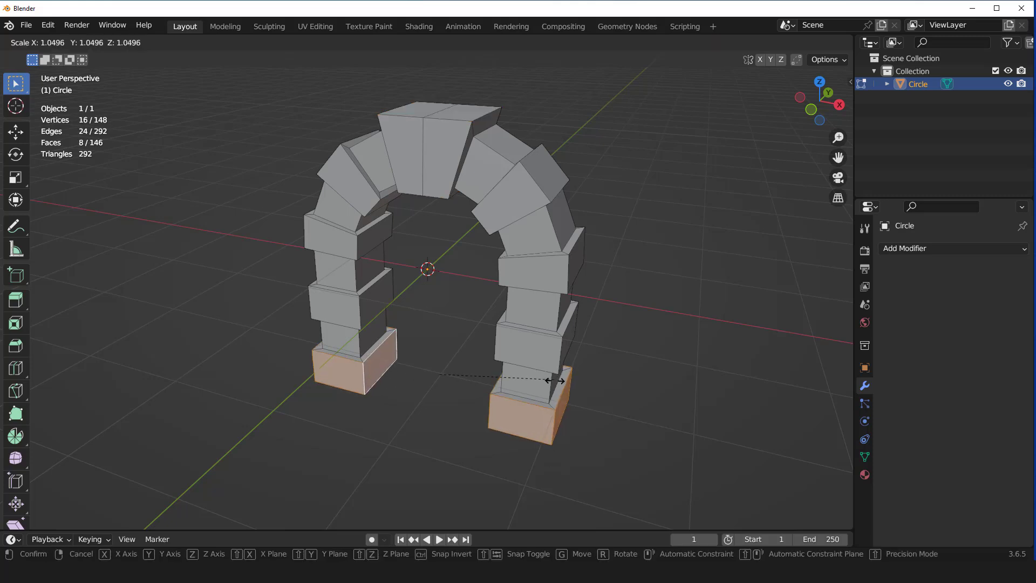
{"action": "right_click", "coordinate": [566, 390]}
{"action": "key", "text": "s"}
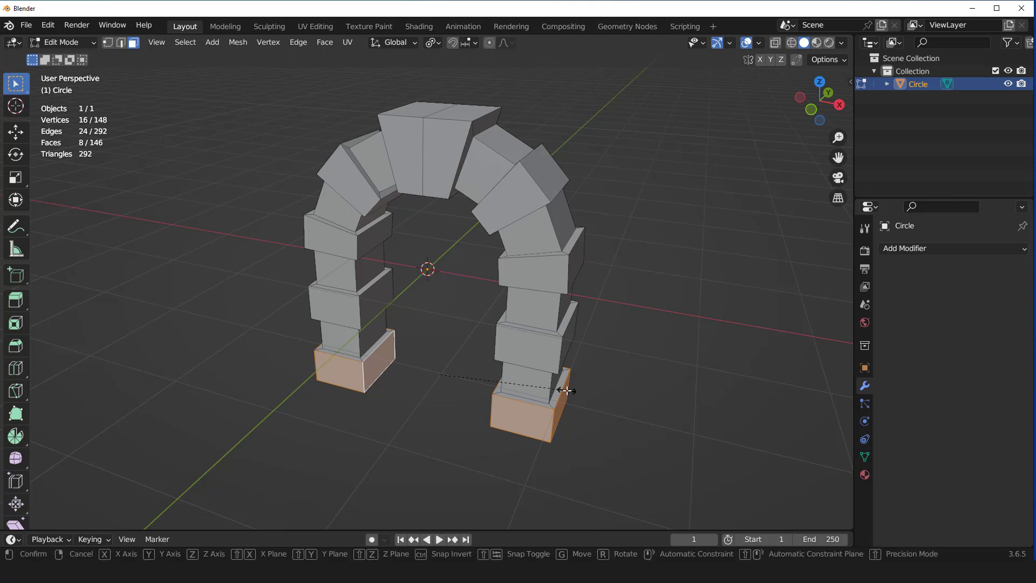
{"action": "key", "text": "shift+z"}
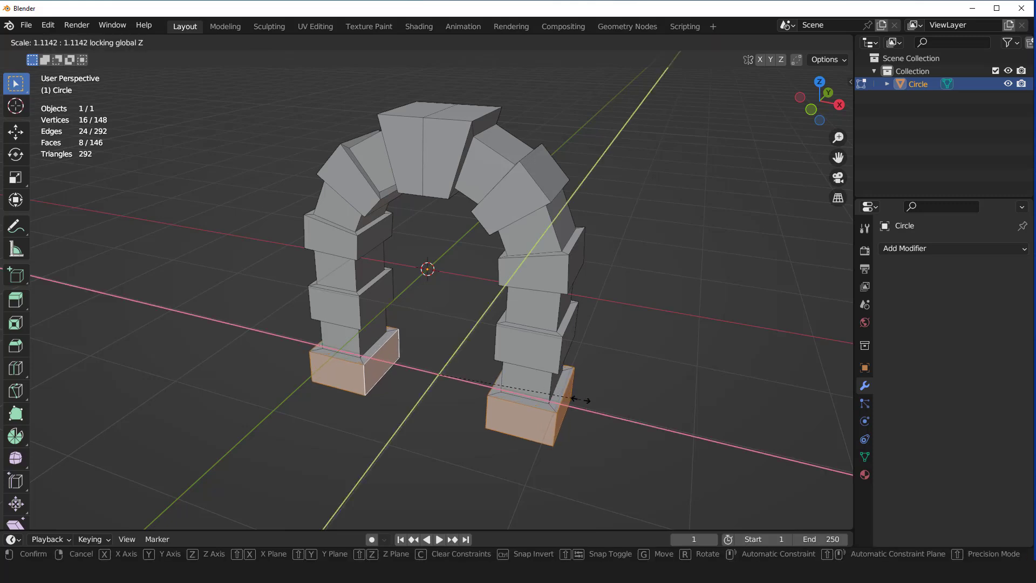
{"action": "left_click", "coordinate": [563, 393]}
- Pull the front faces of both base blocks forward along Y
{"action": "left_click", "coordinate": [521, 421]}
{"action": "left_click", "coordinate": [345, 377], "text": "shift"}
{"action": "mouse_move", "coordinate": [394, 414]}
{"action": "middle_mouse_down"}
{"action": "mouse_move", "coordinate": [475, 371]}
{"action": "mouse_move", "coordinate": [461, 350]}
{"action": "middle_mouse_up"}
{"action": "key", "text": "g"}
{"action": "key", "text": "y"}
{"action": "left_click", "coordinate": [369, 429]}
- Return to Object Mode and review the arch from front and perspective views
{"action": "key", "text": "Tab"}
{"action": "key", "text": "KP_1"}
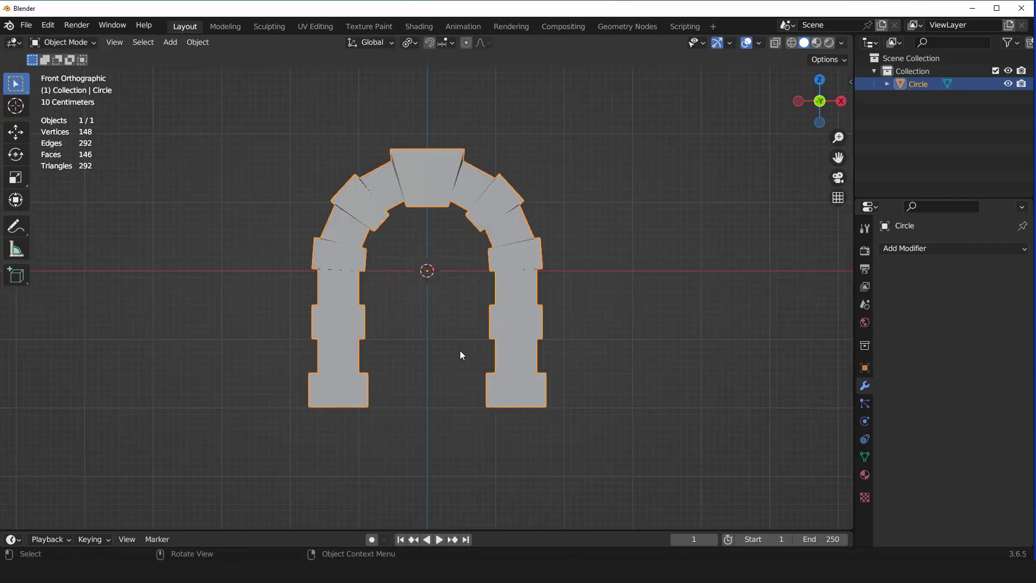
{"action": "mouse_move", "coordinate": [509, 325]}
{"action": "middle_mouse_down"}
{"action": "mouse_move", "coordinate": [410, 339]}
{"action": "mouse_move", "coordinate": [500, 354]}
{"action": "mouse_move", "coordinate": [549, 343]}
{"action": "mouse_move", "coordinate": [505, 349]}
{"action": "middle_mouse_up"}
{"action": "key", "text": "Tab"}
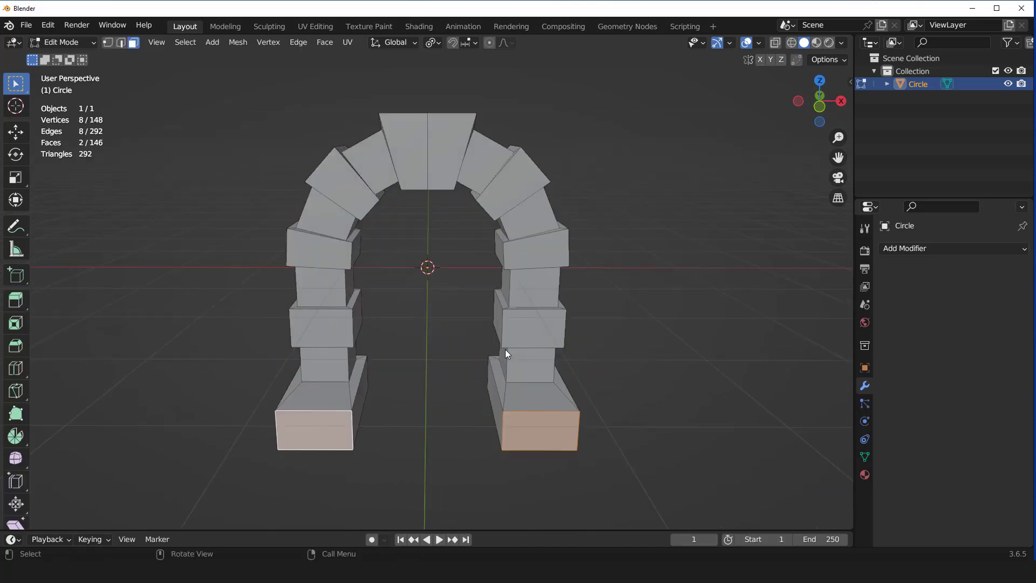
{"action": "key", "text": "Tab"}
{"action": "key", "text": "KP_1"}
- Pick a new studio light for the viewport shading
{"action": "left_click", "coordinate": [758, 43]}
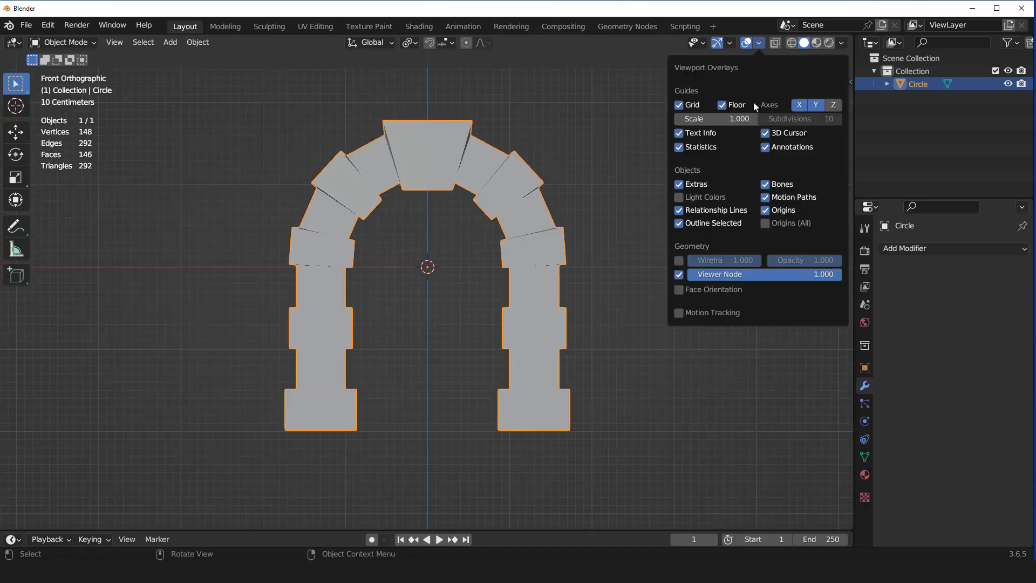
{"action": "left_click", "coordinate": [838, 43]}
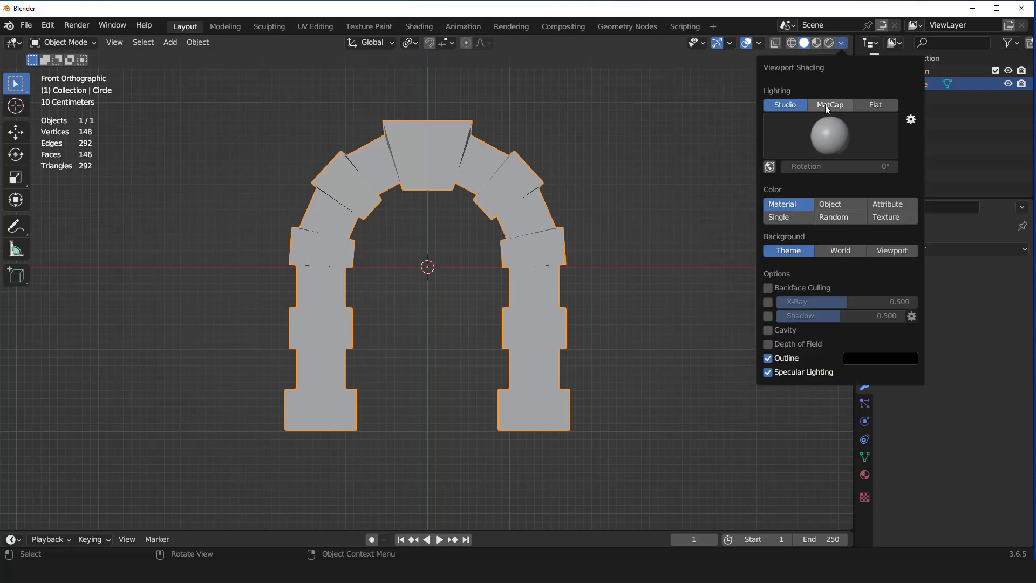
{"action": "left_click", "coordinate": [828, 131]}
{"action": "left_click", "coordinate": [798, 180]}
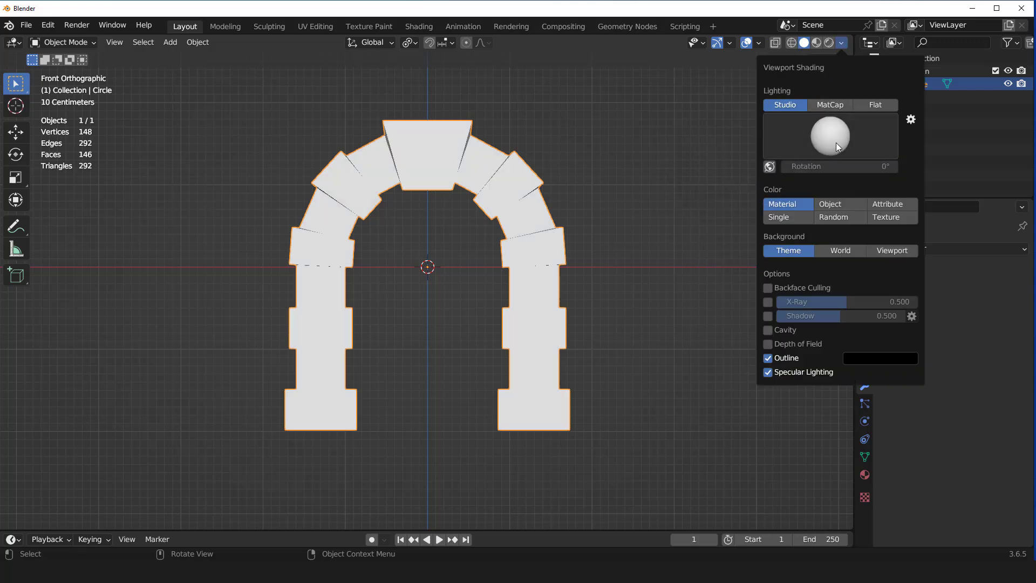
{"action": "left_click", "coordinate": [836, 142]}
{"action": "left_click", "coordinate": [769, 187]}
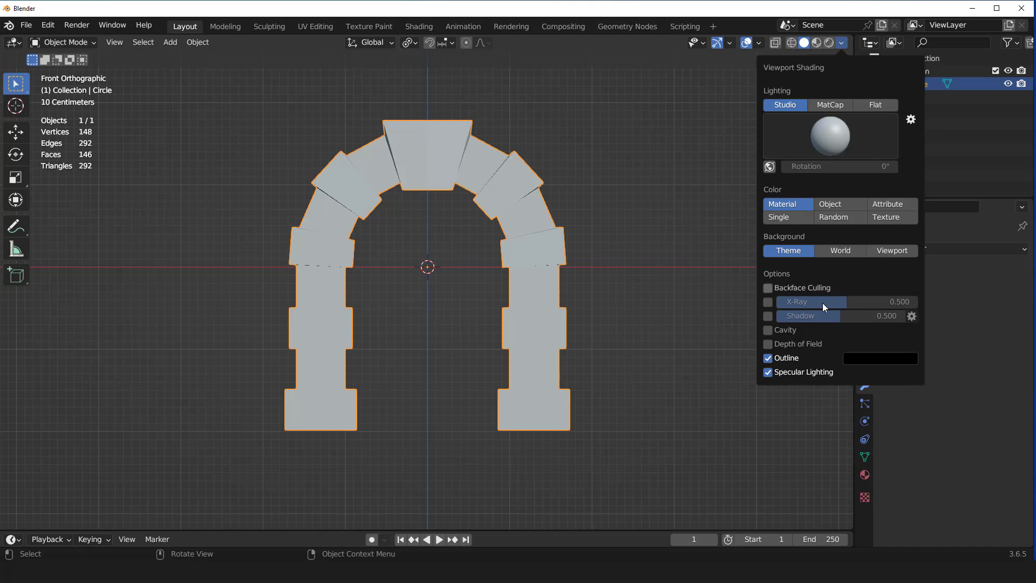
- Enable shadows and cavity shading with Cavity Type set to World
{"action": "left_click", "coordinate": [767, 316]}
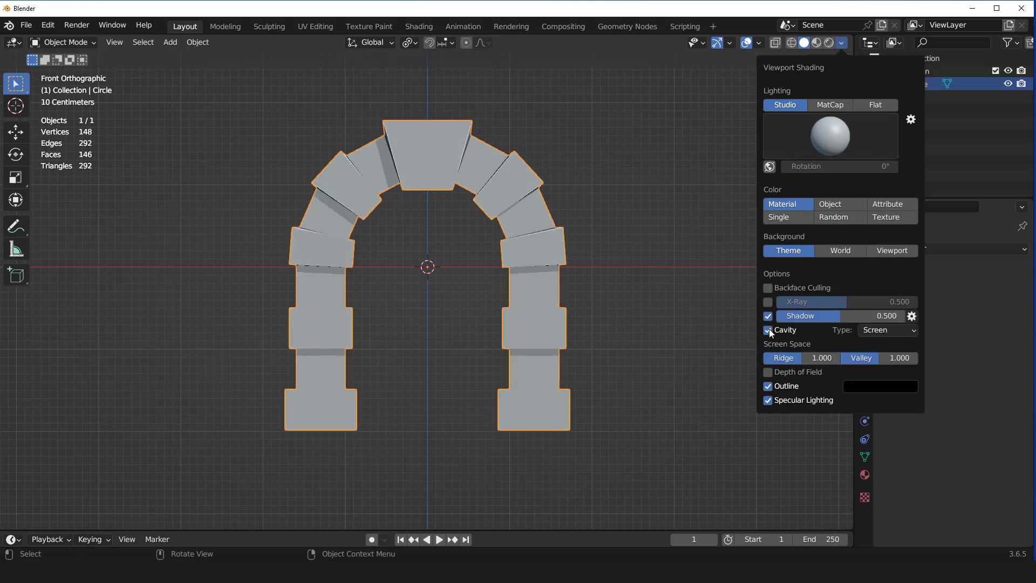
{"action": "left_click", "coordinate": [876, 329]}
{"action": "left_click", "coordinate": [878, 342]}
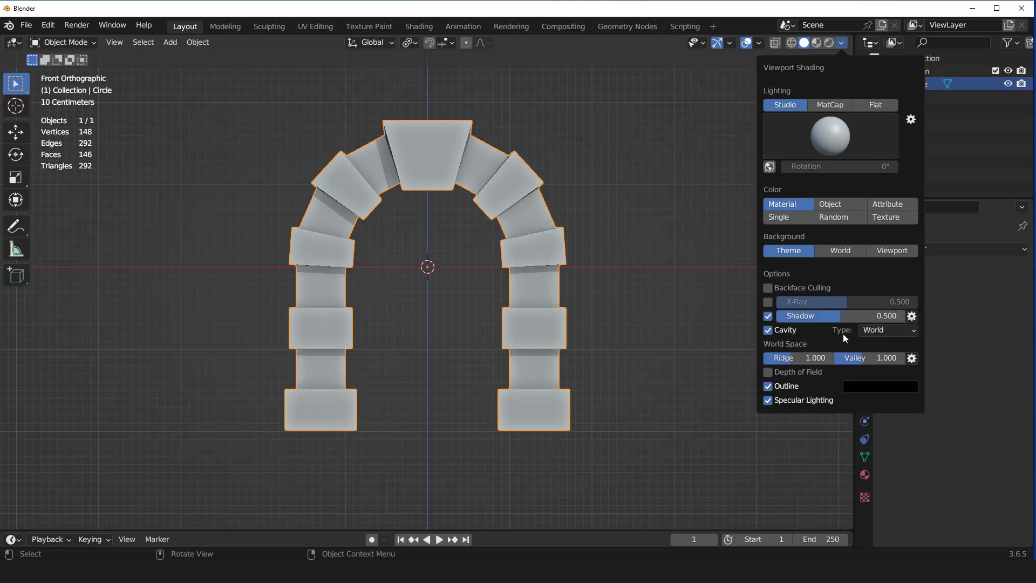
{"action": "scroll", "coordinate": [525, 247], "scroll_direction": "up", "scroll_amount": 1}
{"action": "mouse_move", "coordinate": [525, 247]}
{"action": "middle_mouse_down"}
{"action": "mouse_move", "coordinate": [559, 250]}
{"action": "mouse_move", "coordinate": [465, 264]}
{"action": "middle_mouse_up"}
- In vertex select mode, knife a V-shaped cut into a right pillar block
{"action": "key", "text": "KP_1"}
{"action": "key", "text": "Tab"}
{"action": "scroll", "coordinate": [561, 269], "scroll_direction": "up", "scroll_amount": 1}
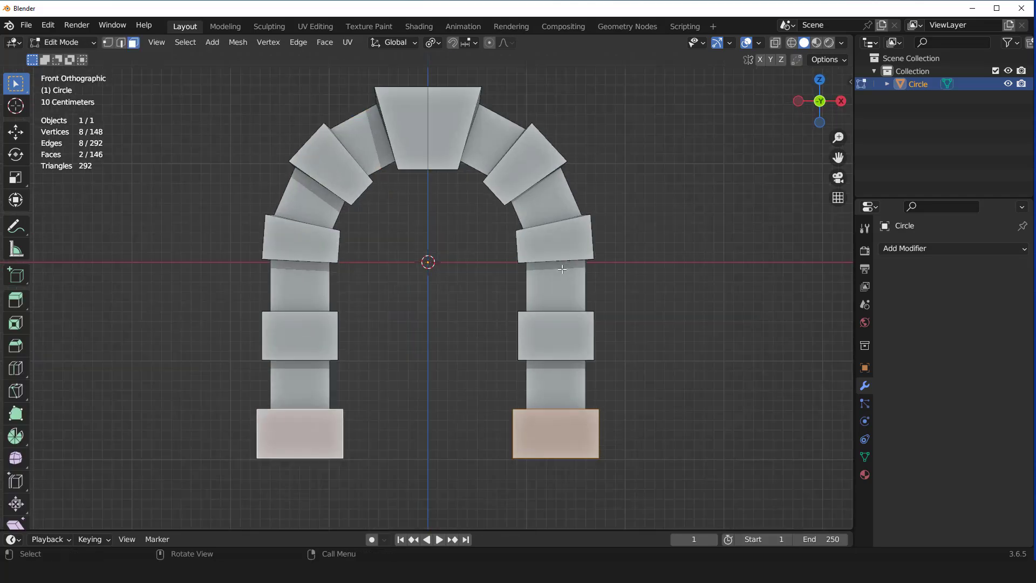
{"action": "scroll", "coordinate": [561, 268], "scroll_direction": "down", "scroll_amount": 1}
{"action": "mouse_move", "coordinate": [582, 266]}
{"action": "middle_mouse_down"}
{"action": "mouse_move", "coordinate": [465, 236]}
{"action": "mouse_move", "coordinate": [478, 192]}
{"action": "middle_mouse_up"}
{"action": "key", "text": "1"}
{"action": "scroll", "coordinate": [478, 192], "scroll_direction": "up", "scroll_amount": 2}
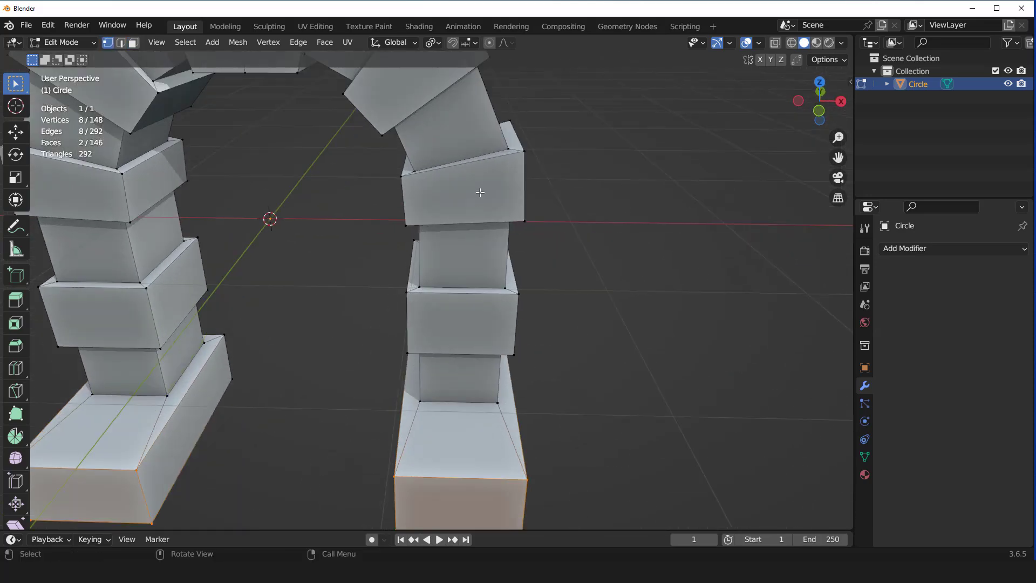
{"action": "scroll", "coordinate": [487, 188], "scroll_direction": "up", "scroll_amount": 2}
{"action": "scroll", "coordinate": [487, 188], "scroll_direction": "up", "scroll_amount": 1}
{"action": "key", "text": "k"}
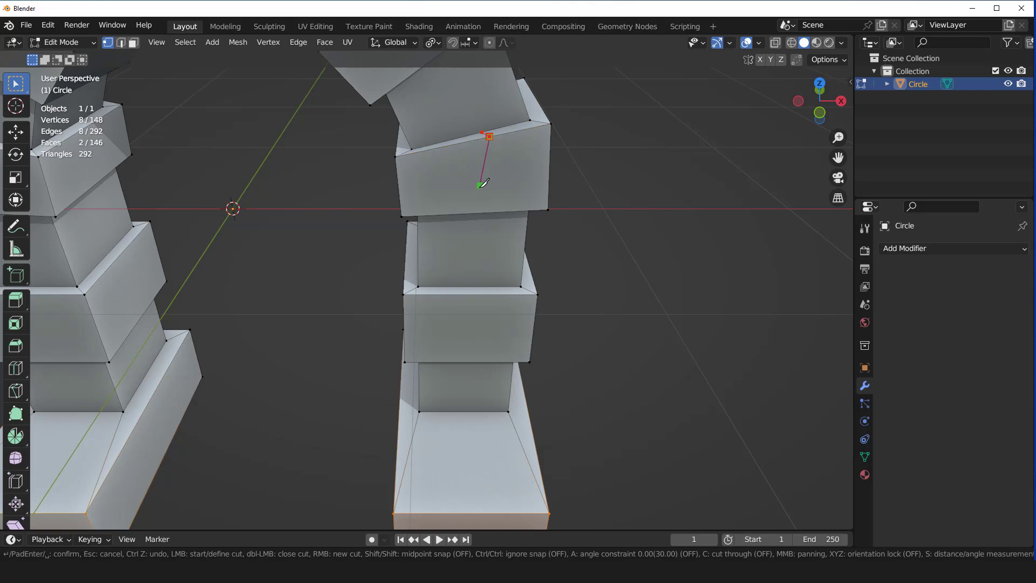
{"action": "key", "text": "Return"}
- Move the crack's vertices along Z to push the V notch into the block
{"action": "left_click", "coordinate": [483, 131]}
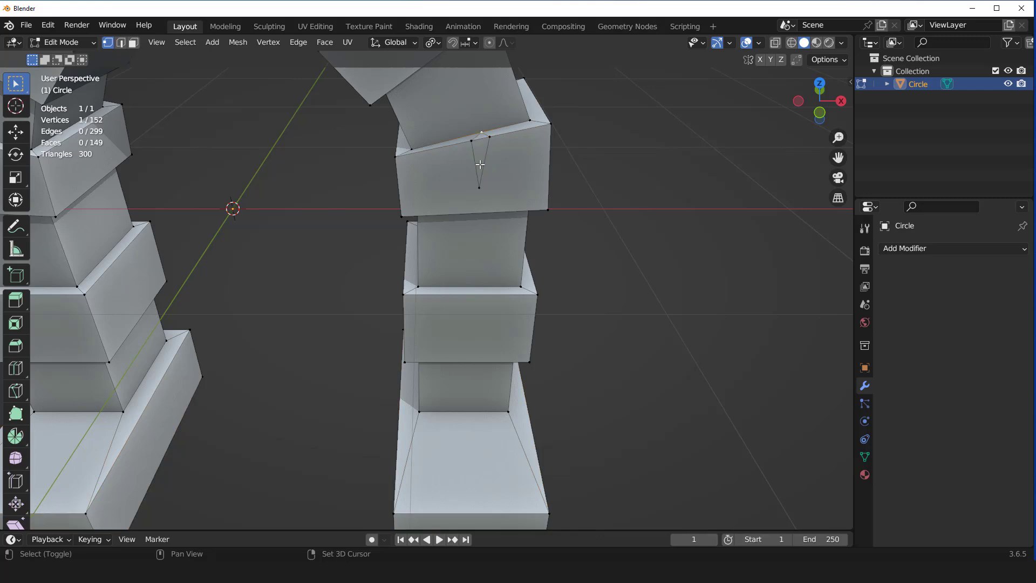
{"action": "left_click", "coordinate": [480, 184], "text": "shift"}
{"action": "key", "text": "g"}
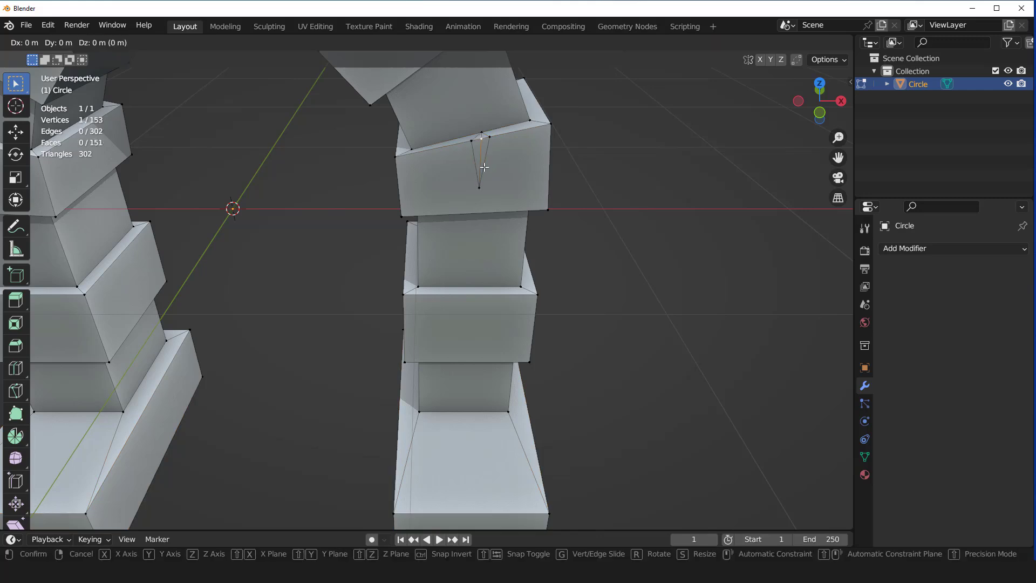
{"action": "key", "text": "z"}
{"action": "left_click", "coordinate": [484, 178]}
{"action": "mouse_move", "coordinate": [480, 172]}
{"action": "middle_mouse_down"}
{"action": "mouse_move", "coordinate": [475, 199]}
{"action": "mouse_move", "coordinate": [507, 183]}
{"action": "middle_mouse_up"}
{"action": "key", "text": "g"}
{"action": "key", "text": "z"}
{"action": "left_click", "coordinate": [474, 200]}
- Return to Object Mode and frame the whole arch in front view
{"action": "key", "text": "Tab"}
{"action": "key", "text": "KP_Decimal"}
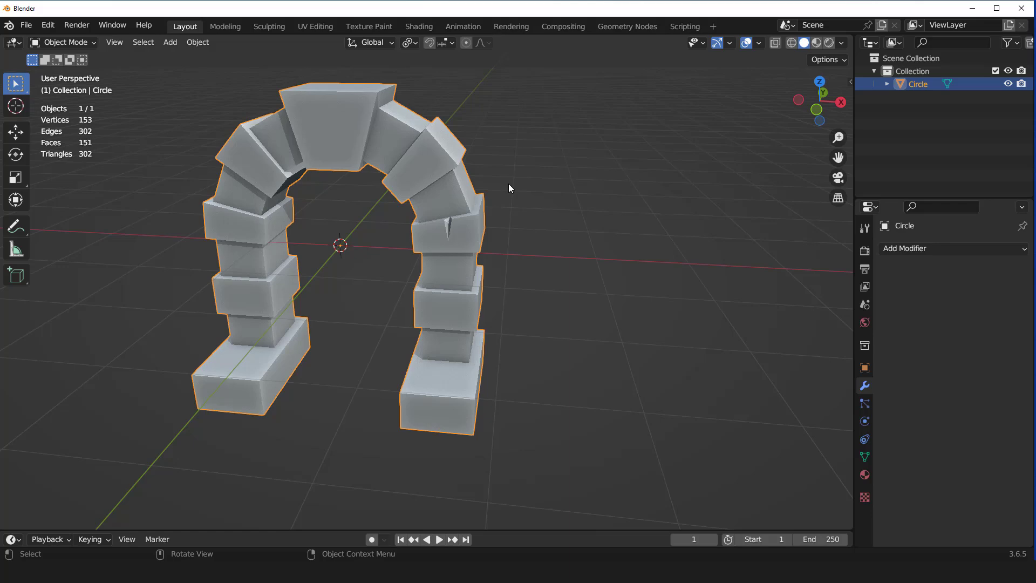
{"action": "key", "text": "KP_1"}
- Knife-cut a V-shaped crack into the middle block of the right pillar
{"action": "key", "text": "Tab"}
{"action": "scroll", "coordinate": [499, 215], "scroll_direction": "up", "scroll_amount": 2}
{"action": "middle_click_drag", "start_coordinate": [500, 216], "coordinate": [484, 344]}
{"action": "key", "text": "k"}
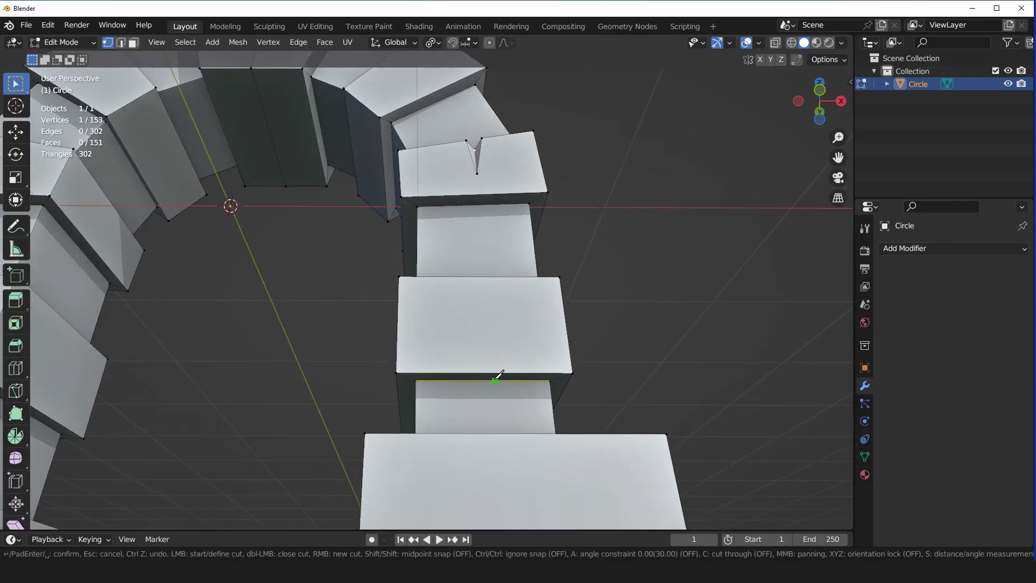
{"action": "left_click", "coordinate": [499, 373]}
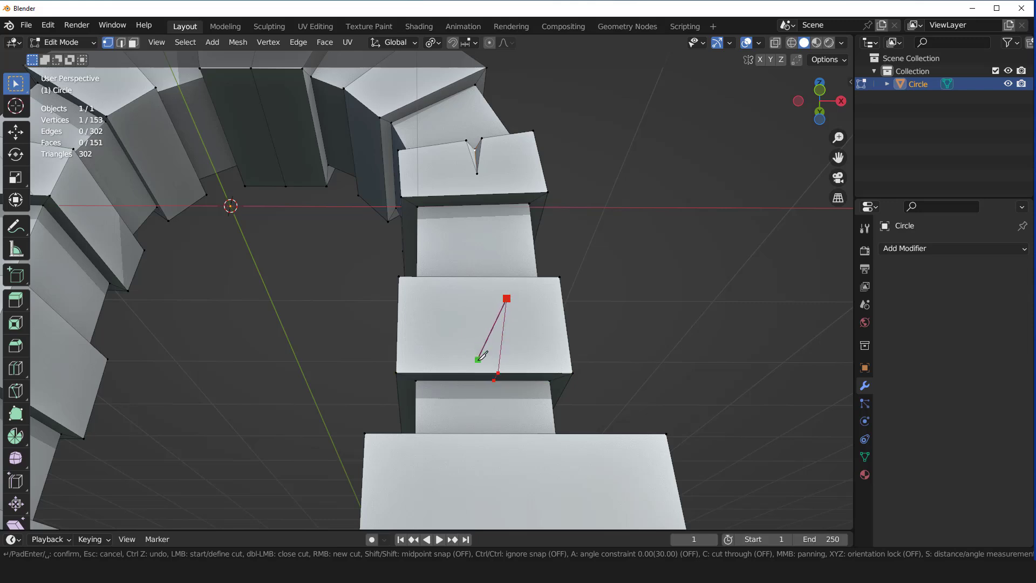
{"action": "left_click", "coordinate": [478, 371]}
{"action": "key", "text": "Return"}
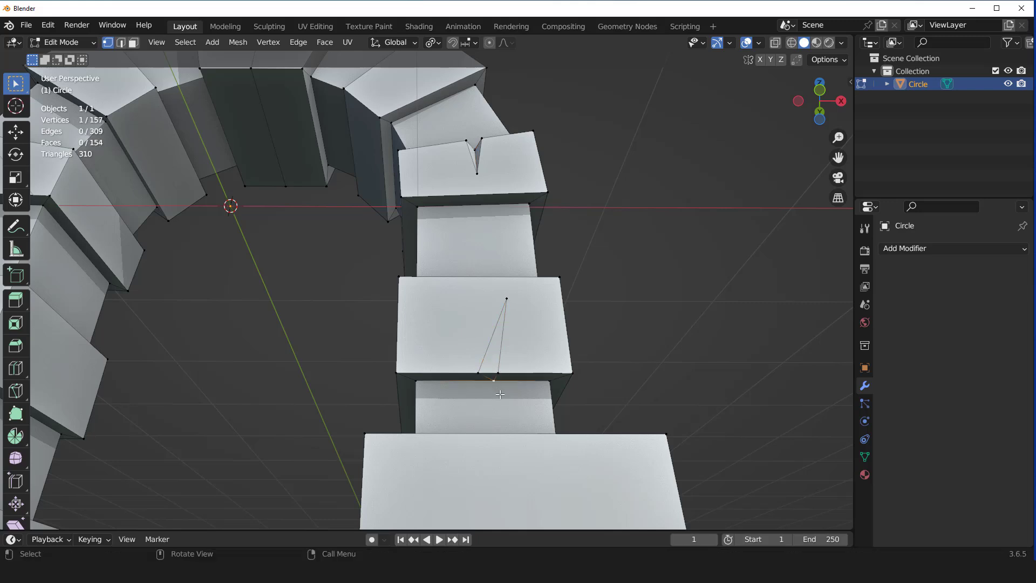
- Shift one crack vertex along X, then push both crack vertices inward along Y
{"action": "key", "text": "g"}
{"action": "key", "text": "x"}
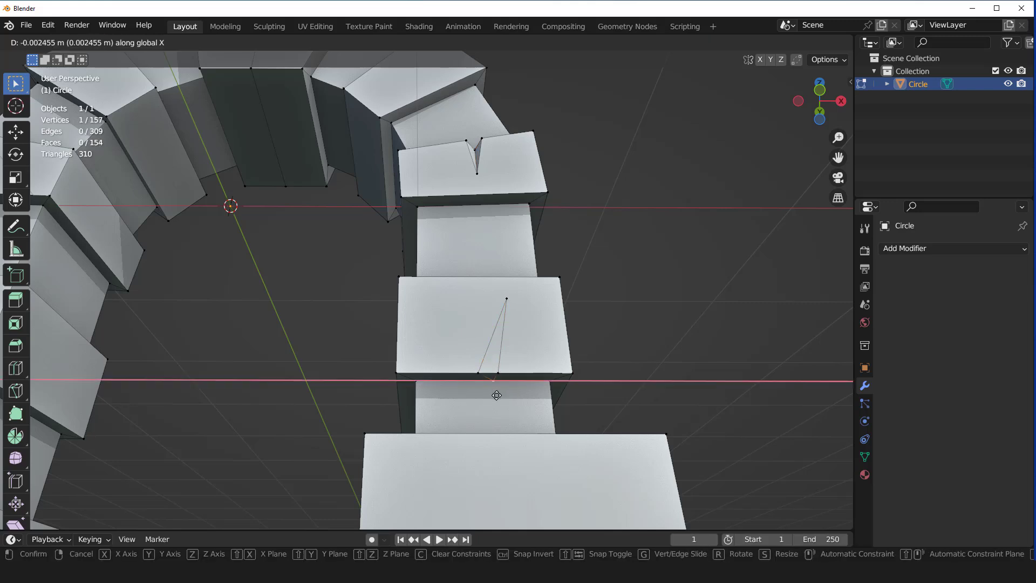
{"action": "left_click", "coordinate": [488, 389]}
{"action": "left_click", "coordinate": [507, 302], "text": "shift"}
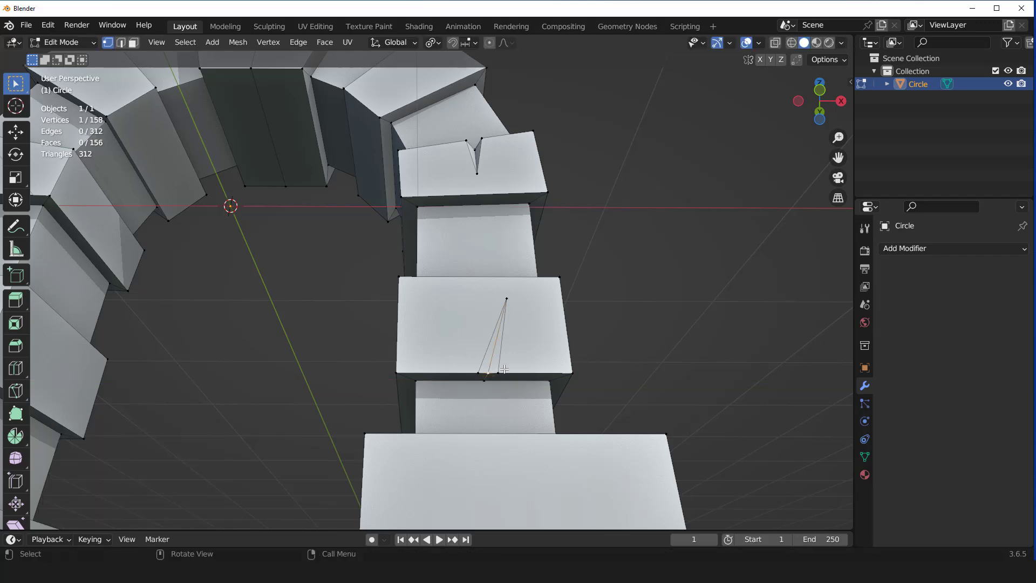
{"action": "middle_click_drag", "start_coordinate": [504, 368], "coordinate": [532, 397]}
{"action": "key", "text": "g"}
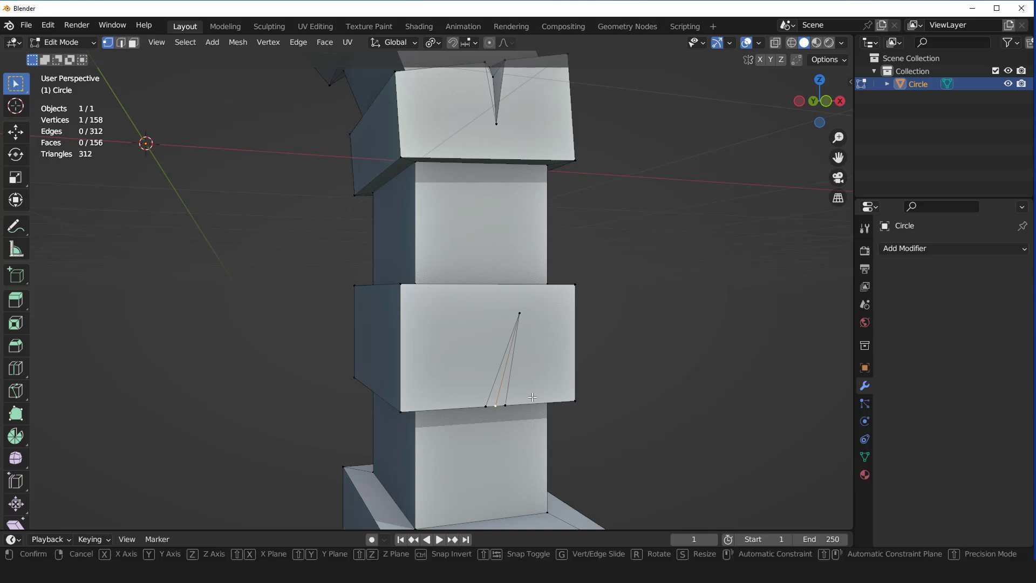
{"action": "key", "text": "y"}
{"action": "left_click", "coordinate": [528, 393]}
- In front view, raise the crack vertex along Z, then return to Object Mode
{"action": "key", "text": "KP_1"}
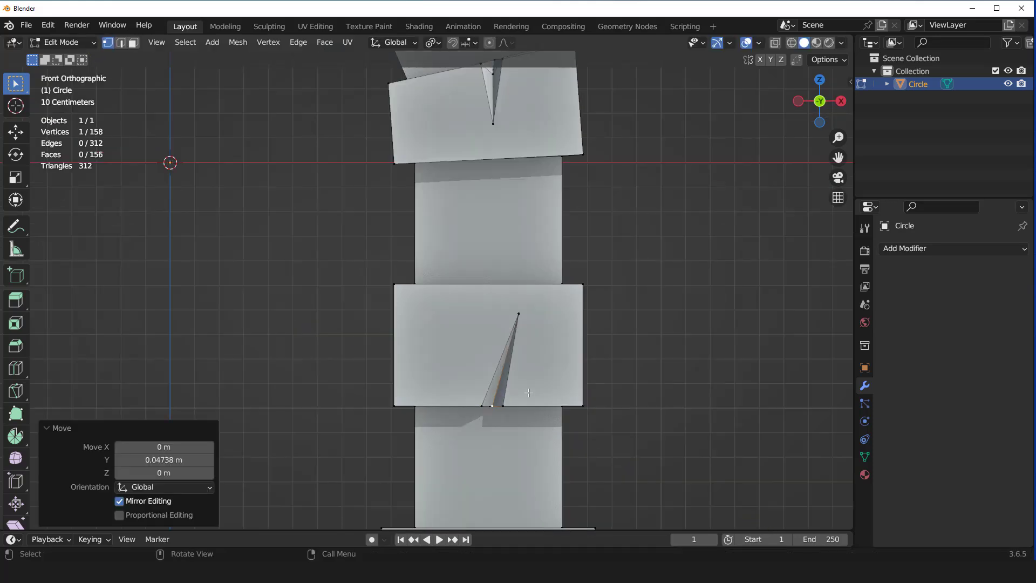
{"action": "key", "text": "g"}
{"action": "key", "text": "z"}
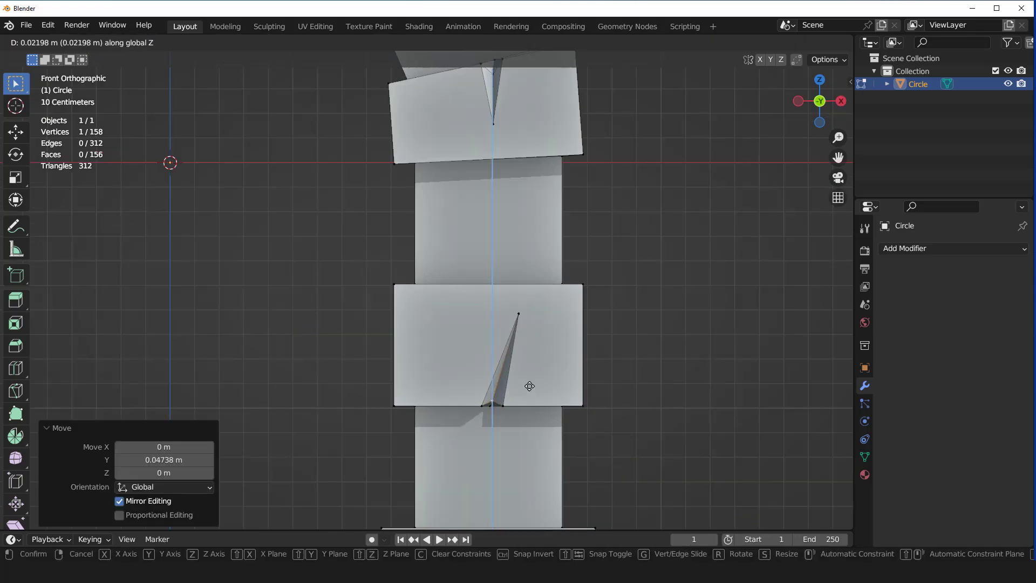
{"action": "left_click", "coordinate": [530, 386]}
{"action": "key", "text": "g"}
{"action": "key", "text": "z"}
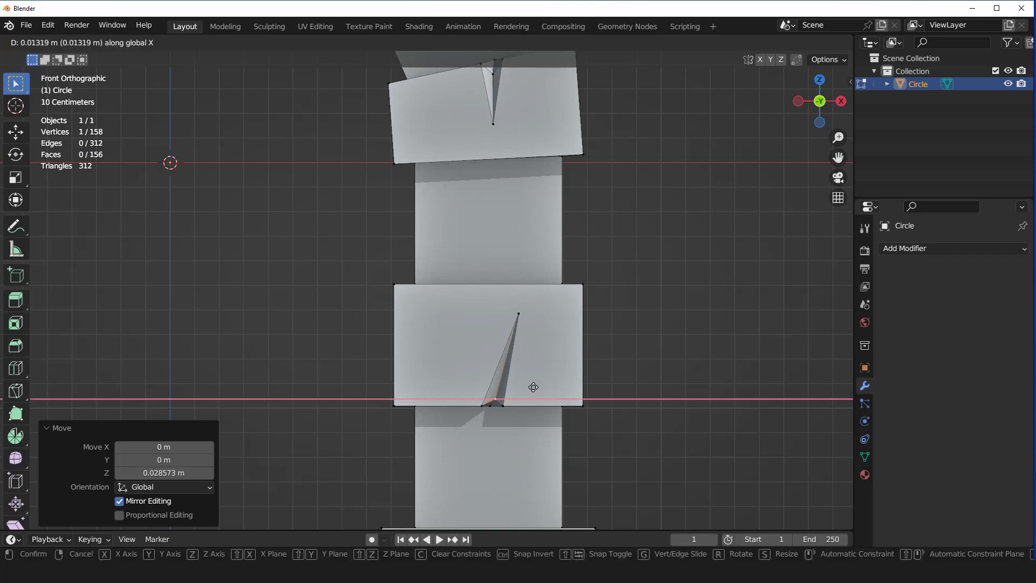
{"action": "left_click", "coordinate": [533, 387]}
{"action": "key", "text": "Tab"}
{"action": "scroll", "coordinate": [533, 387], "scroll_direction": "down", "scroll_amount": 5}
{"action": "mouse_move", "coordinate": [533, 387]}
{"action": "middle_mouse_down"}
{"action": "mouse_move", "coordinate": [430, 371]}
{"action": "mouse_move", "coordinate": [475, 355]}
{"action": "mouse_move", "coordinate": [537, 361]}
{"action": "mouse_move", "coordinate": [493, 354]}
{"action": "middle_mouse_up"}
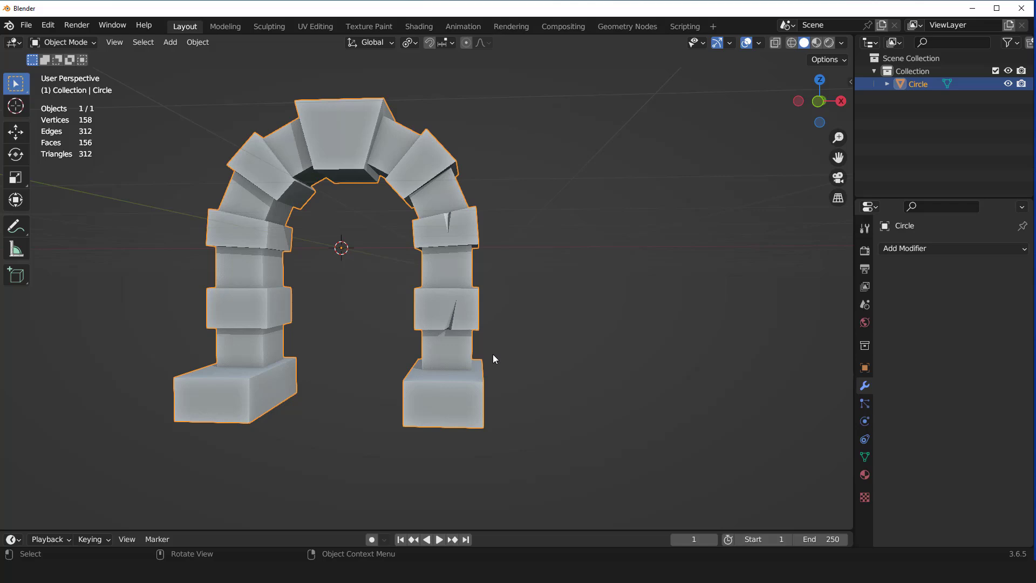
- Knife-cut a narrow V-shaped crack into the keystone face
{"action": "scroll", "coordinate": [481, 345], "scroll_direction": "up", "scroll_amount": 2}
{"action": "key", "text": "Tab"}
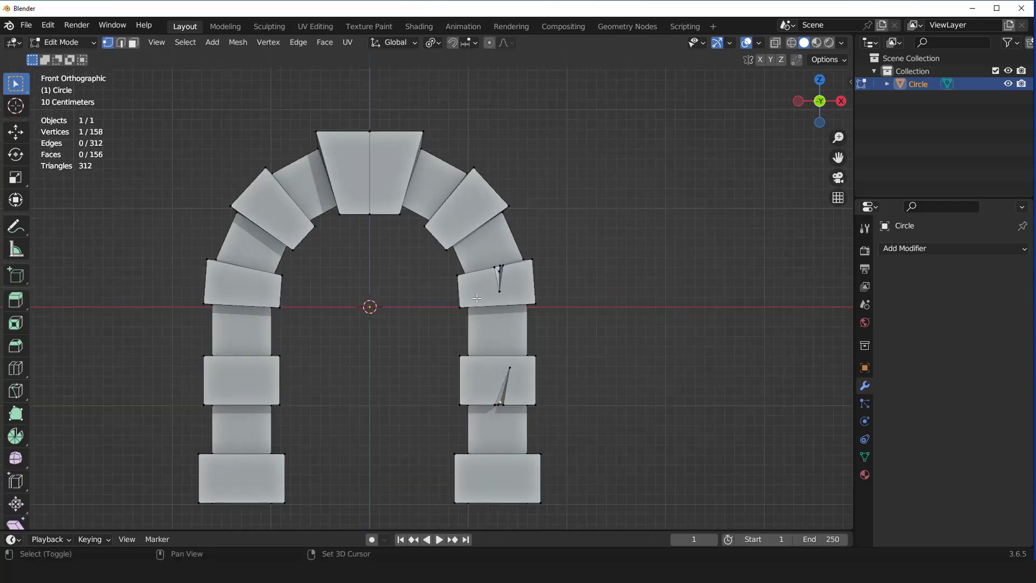
{"action": "middle_click_drag", "start_coordinate": [491, 335], "coordinate": [436, 297], "text": "shift"}
{"action": "scroll", "coordinate": [440, 302], "scroll_direction": "up", "scroll_amount": 2}
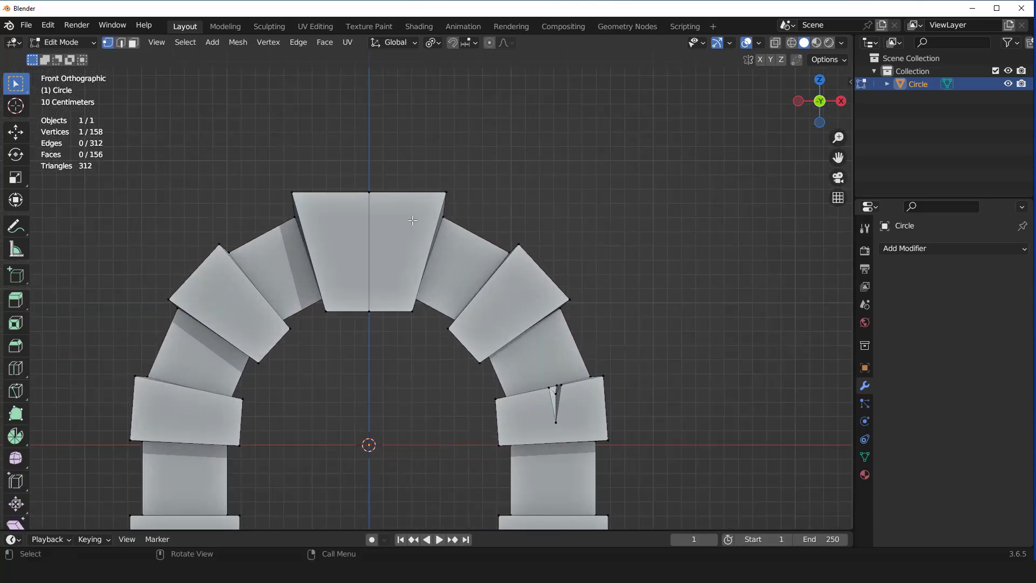
{"action": "middle_click_drag", "start_coordinate": [412, 221], "coordinate": [415, 242]}
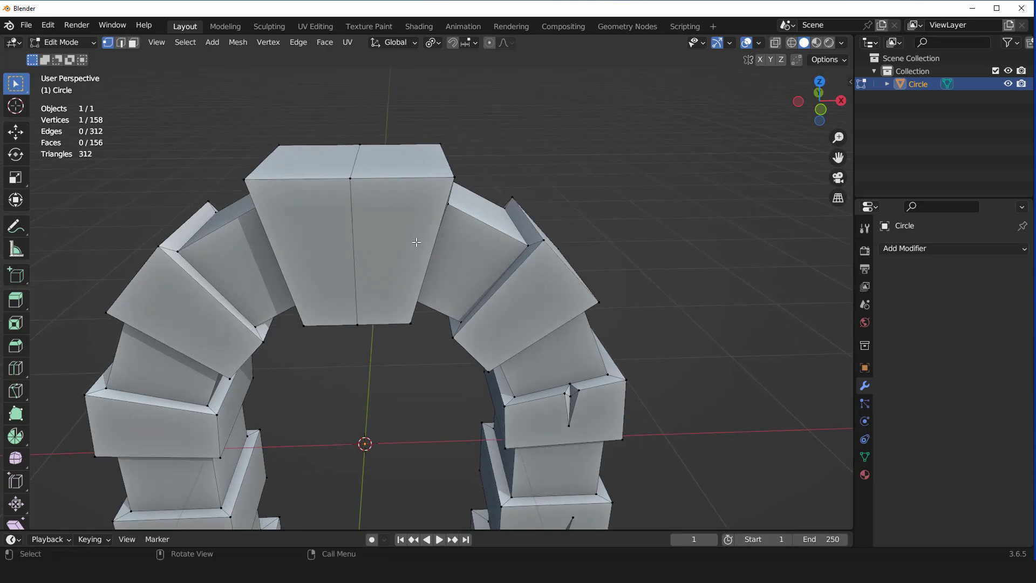
{"action": "key", "text": "k"}
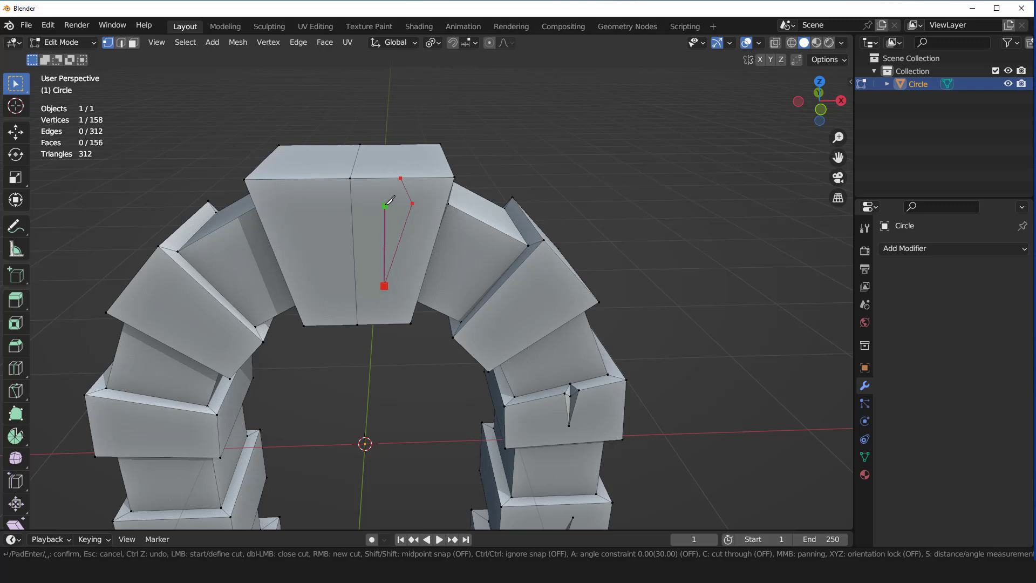
{"action": "left_click", "coordinate": [400, 178]}
{"action": "key", "text": "Return"}
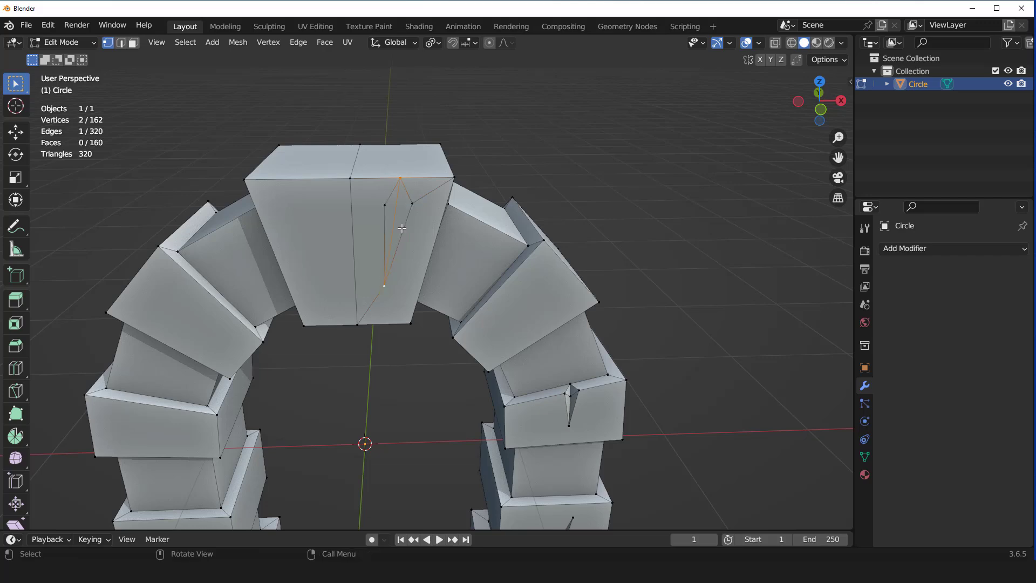
- Select a crack vertex, cancel a trial Y move, and inspect the keystone crack
{"action": "left_click", "coordinate": [401, 186]}
{"action": "middle_click_drag", "start_coordinate": [401, 186], "coordinate": [413, 221]}
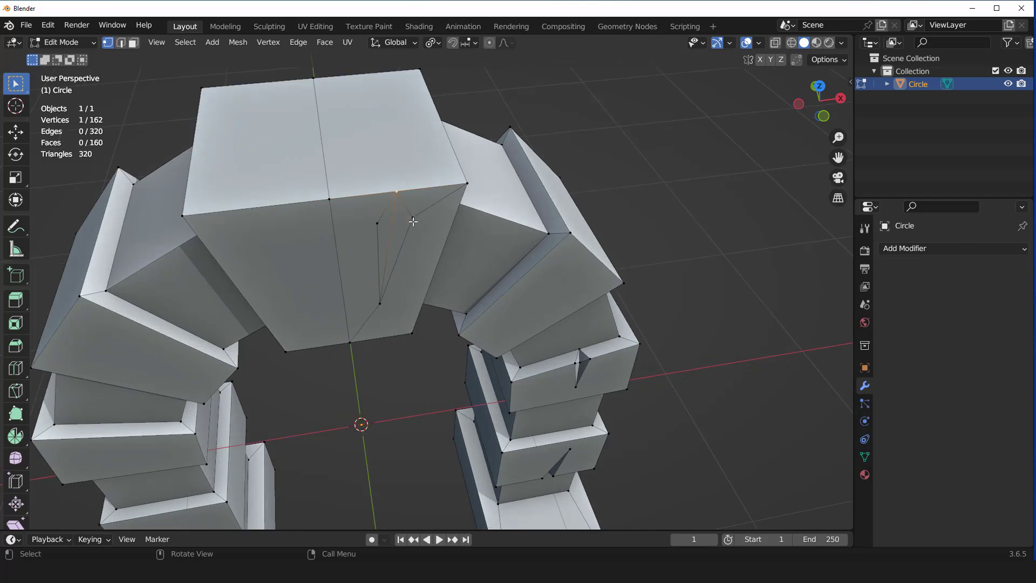
{"action": "key", "text": "g"}
{"action": "key", "text": "y"}
{"action": "key", "text": "Escape"}
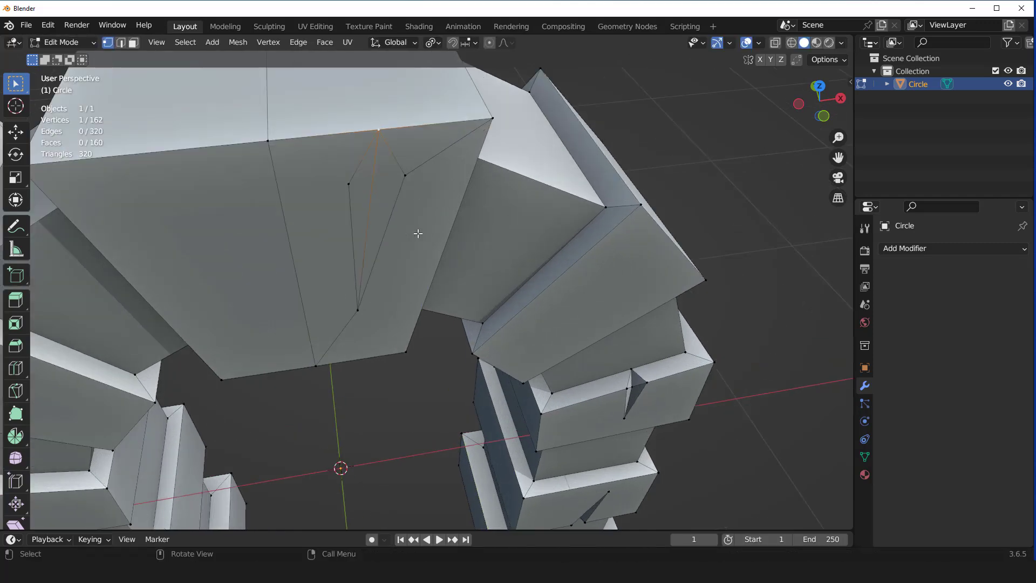
{"action": "mouse_move", "coordinate": [432, 203]}
{"action": "middle_mouse_down"}
{"action": "mouse_move", "coordinate": [481, 214]}
{"action": "mouse_move", "coordinate": [400, 225]}
{"action": "middle_mouse_up"}
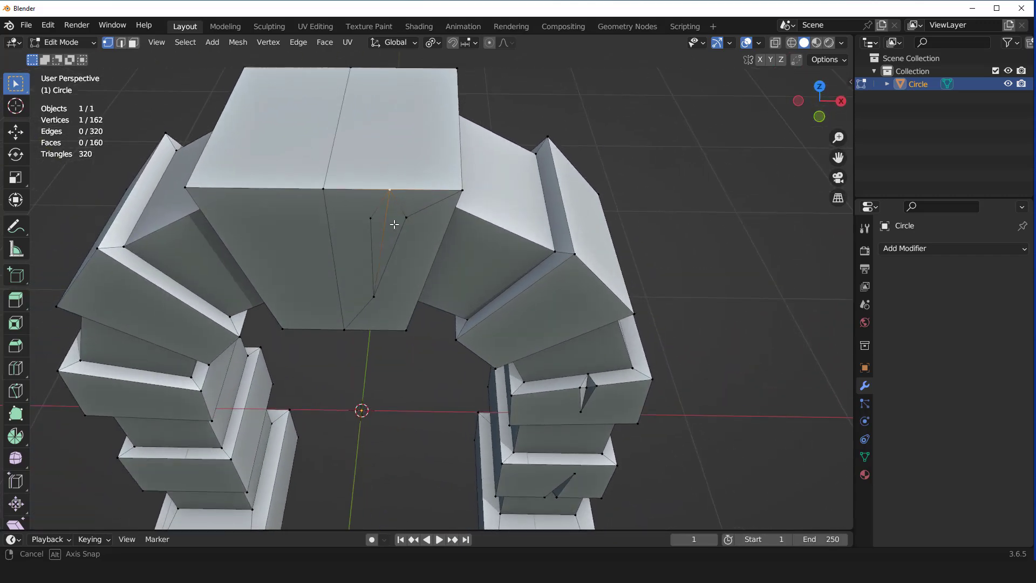
{"action": "scroll", "coordinate": [400, 225], "scroll_direction": "up", "scroll_amount": 1}
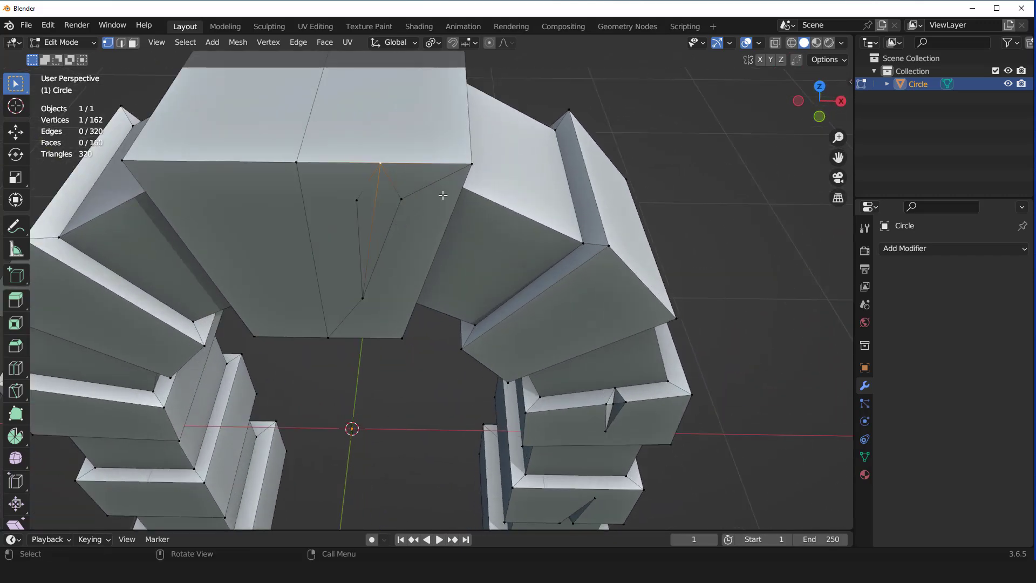
{"action": "scroll", "coordinate": [442, 195], "scroll_direction": "down", "scroll_amount": 3}
{"action": "scroll", "coordinate": [442, 195], "scroll_direction": "up", "scroll_amount": 3}
{"action": "middle_click_drag", "start_coordinate": [443, 195], "coordinate": [430, 198]}
- Push the crack's inner vertex inward along Y, then exit to Object Mode in front view
{"action": "left_click", "coordinate": [411, 180]}
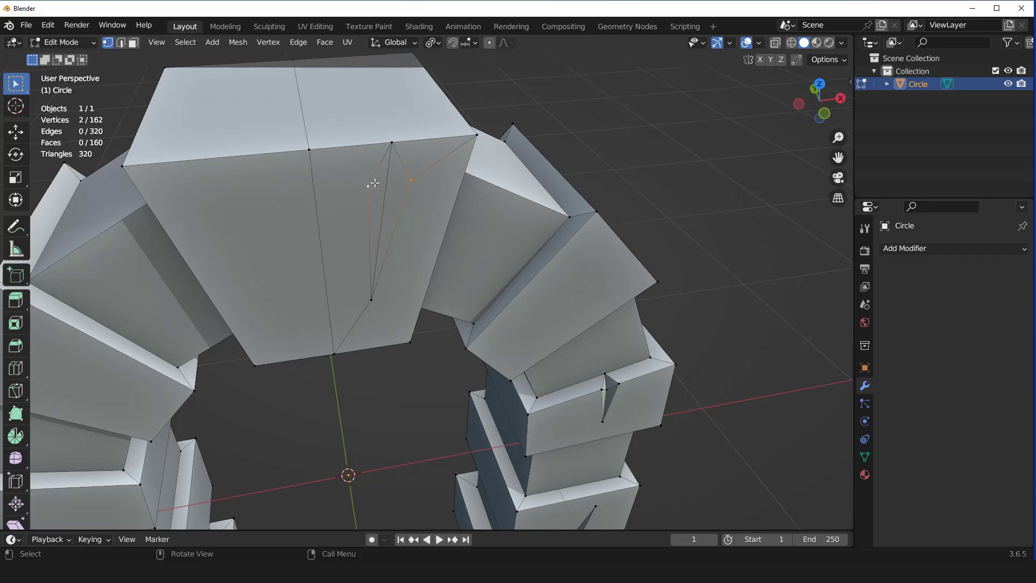
{"action": "scroll", "coordinate": [397, 201], "scroll_direction": "down", "scroll_amount": 3}
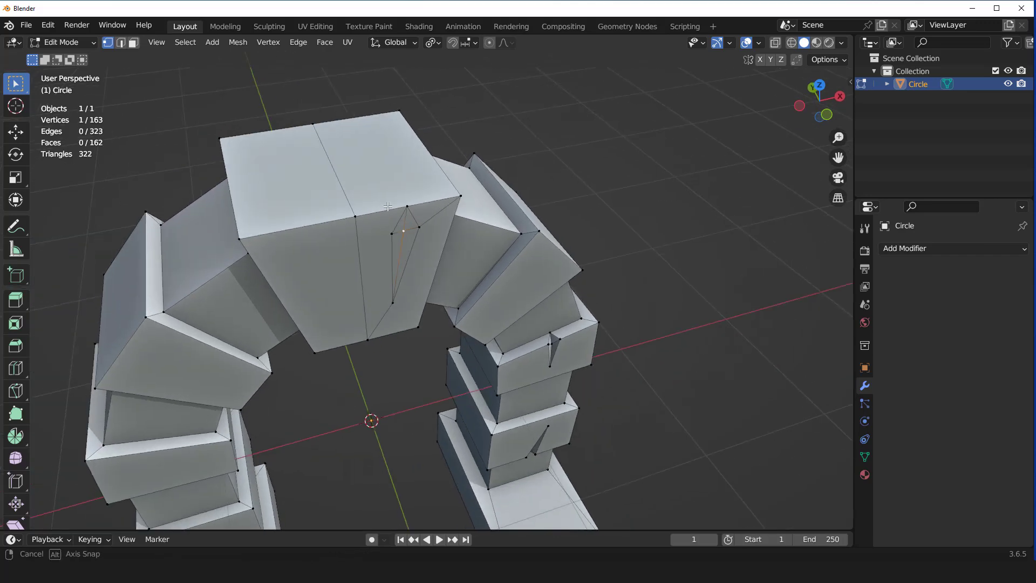
{"action": "scroll", "coordinate": [397, 202], "scroll_direction": "up", "scroll_amount": 2}
{"action": "middle_click_drag", "start_coordinate": [404, 248], "coordinate": [415, 261]}
{"action": "scroll", "coordinate": [415, 261], "scroll_direction": "up", "scroll_amount": 2}
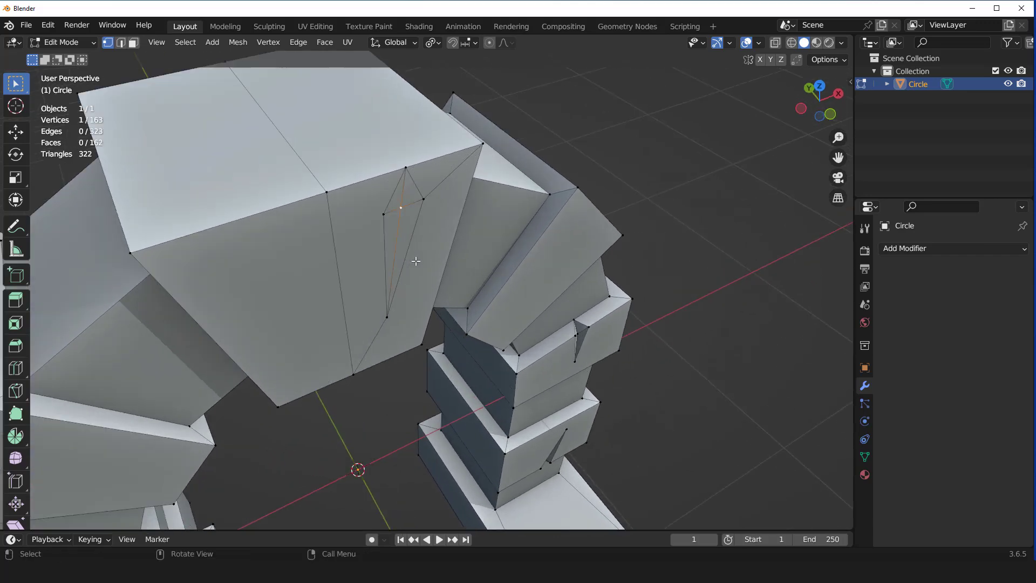
{"action": "key", "text": "g"}
{"action": "key", "text": "y"}
{"action": "left_click", "coordinate": [381, 272]}
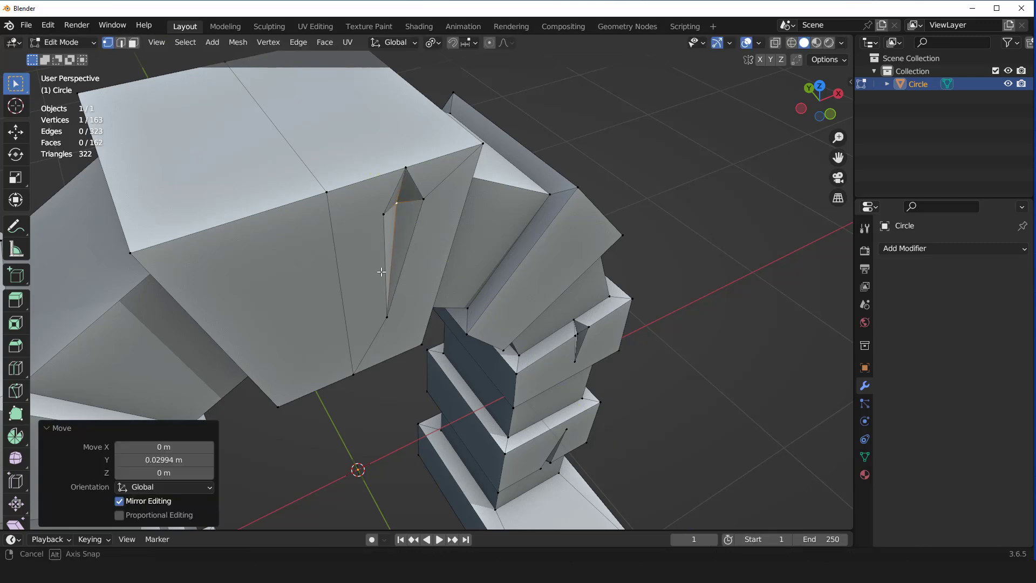
{"action": "scroll", "coordinate": [382, 272], "scroll_direction": "down", "scroll_amount": 3}
{"action": "key", "text": "Tab"}
{"action": "mouse_move", "coordinate": [382, 272]}
{"action": "middle_mouse_down"}
{"action": "mouse_move", "coordinate": [396, 262]}
{"action": "mouse_move", "coordinate": [377, 222]}
{"action": "middle_mouse_up"}
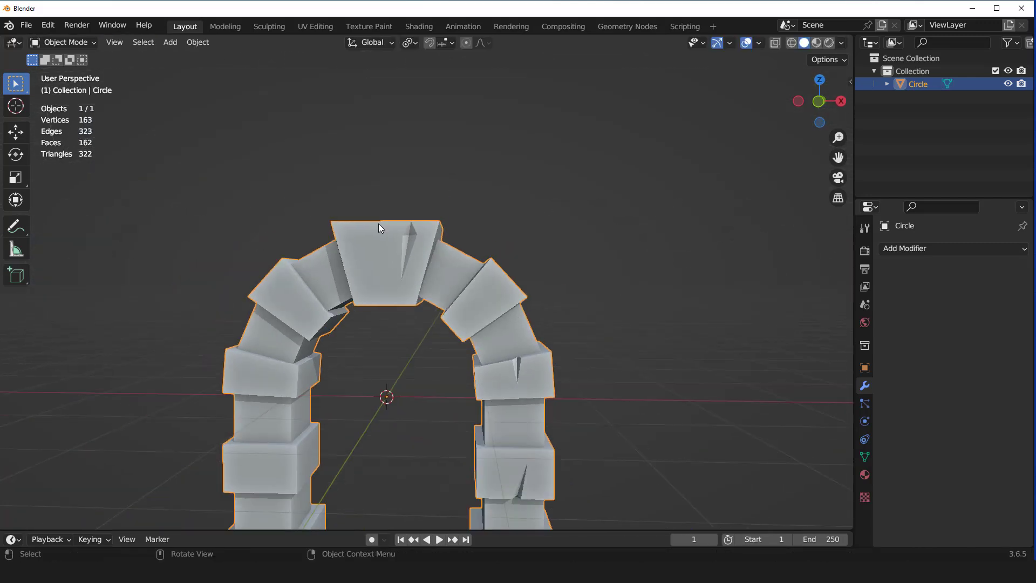
{"action": "key", "text": "KP_1"}
- Enter Edit Mode and knife-cut into the upper block of the left pillar
{"action": "scroll", "coordinate": [428, 273], "scroll_direction": "down", "scroll_amount": 2}
{"action": "mouse_move", "coordinate": [428, 273]}
{"action": "middle_mouse_down", "text": "shift"}
{"action": "mouse_move", "coordinate": [488, 277]}
{"action": "mouse_move", "coordinate": [461, 316]}
{"action": "middle_mouse_up", "text": "shift"}
{"action": "scroll", "coordinate": [461, 307], "scroll_direction": "up", "scroll_amount": 1}
{"action": "key", "text": "Tab"}
{"action": "scroll", "coordinate": [458, 313], "scroll_direction": "up", "scroll_amount": 4}
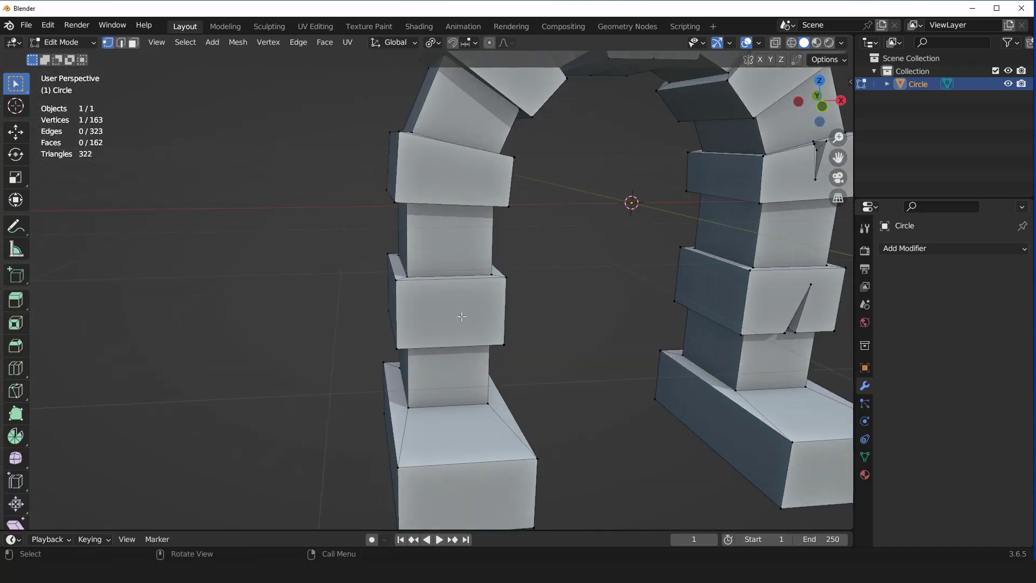
{"action": "scroll", "coordinate": [462, 317], "scroll_direction": "up", "scroll_amount": 3}
{"action": "key", "text": "k"}
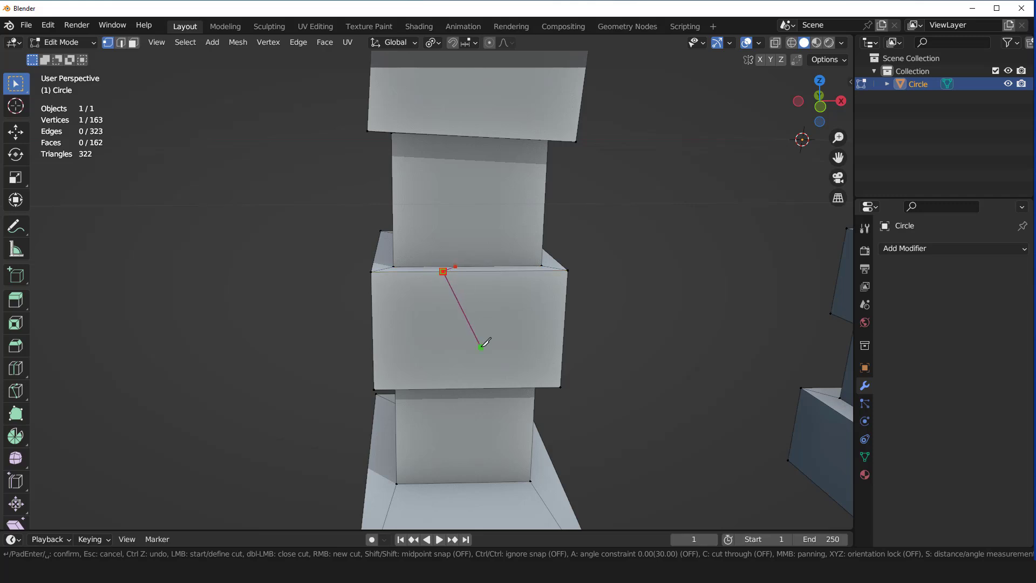
{"action": "scroll", "coordinate": [485, 343], "scroll_direction": "down", "scroll_amount": 4}
{"action": "scroll", "coordinate": [486, 344], "scroll_direction": "down", "scroll_amount": 3}
{"action": "scroll", "coordinate": [486, 343], "scroll_direction": "up", "scroll_amount": 4}
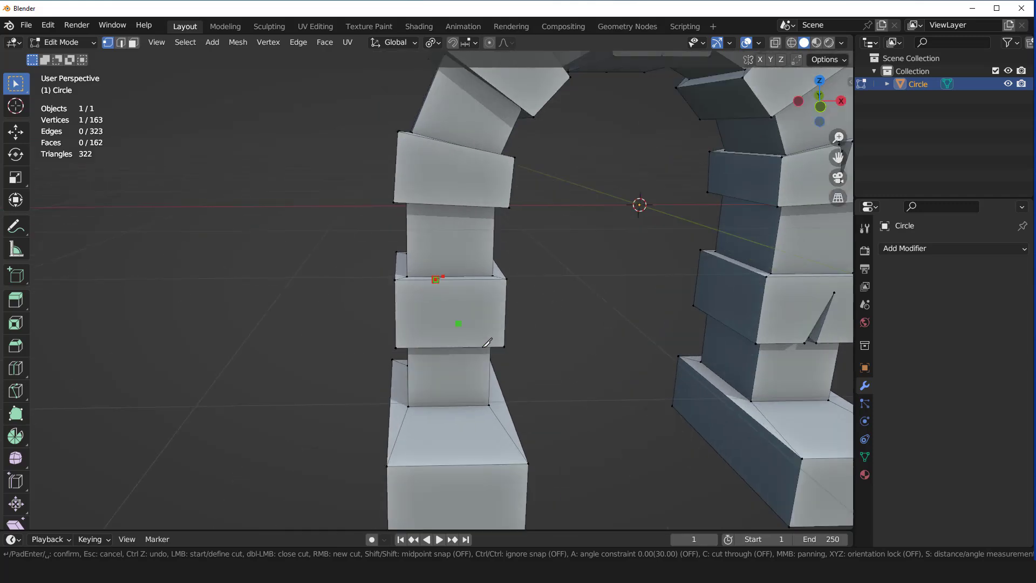
{"action": "key", "text": "Return"}
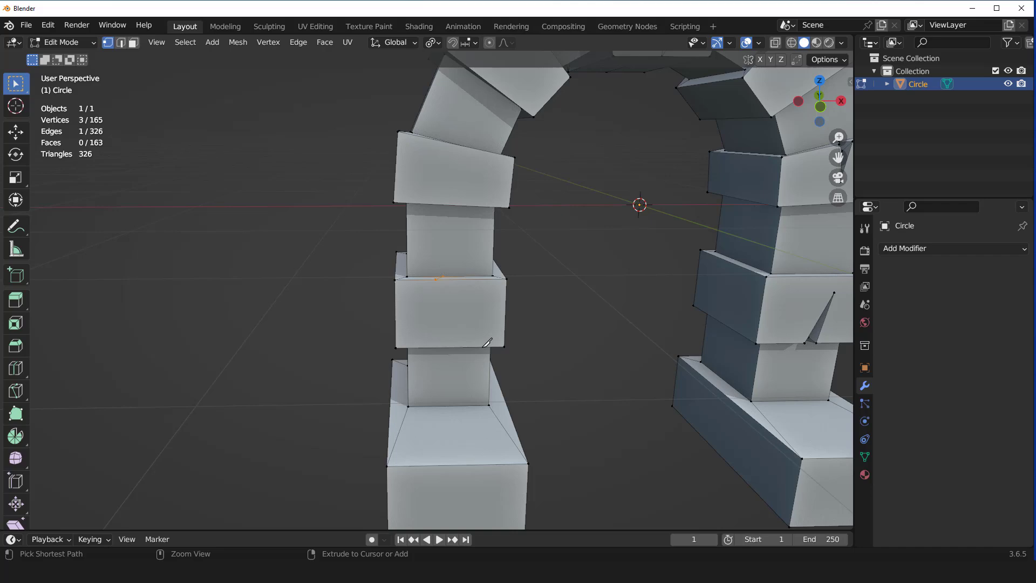
- Make a second knife cut on the left pillar block to form the V crack
{"action": "scroll", "coordinate": [487, 343], "scroll_direction": "down", "scroll_amount": 4}
{"action": "mouse_move", "coordinate": [487, 343]}
{"action": "middle_mouse_down"}
{"action": "mouse_move", "coordinate": [456, 223]}
{"action": "mouse_move", "coordinate": [474, 232]}
{"action": "middle_mouse_up"}
{"action": "scroll", "coordinate": [456, 222], "scroll_direction": "up", "scroll_amount": 4}
{"action": "scroll", "coordinate": [464, 226], "scroll_direction": "up", "scroll_amount": 3}
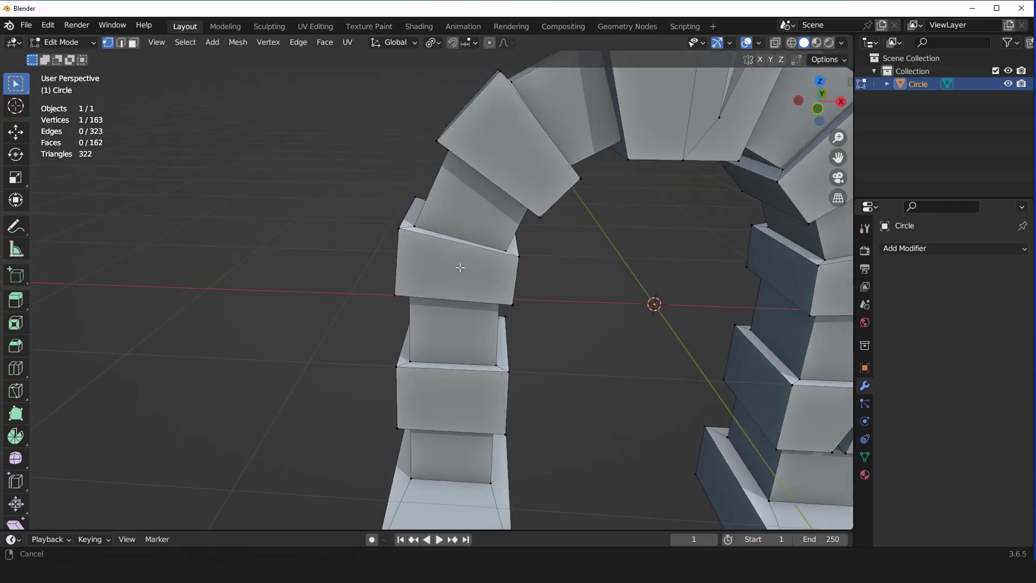
{"action": "scroll", "coordinate": [483, 235], "scroll_direction": "up", "scroll_amount": 2}
{"action": "key", "text": "k"}
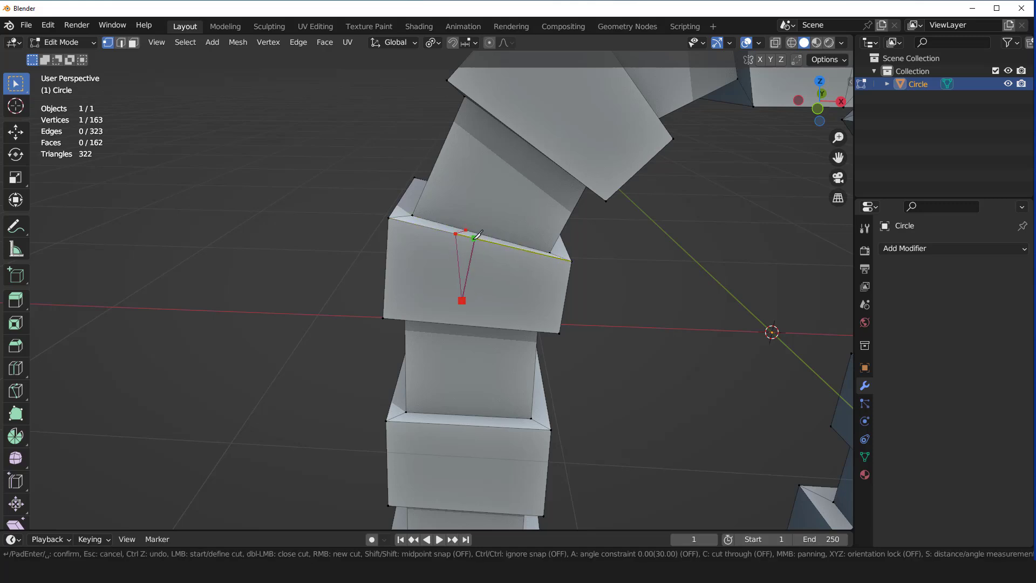
{"action": "key", "text": "Return"}
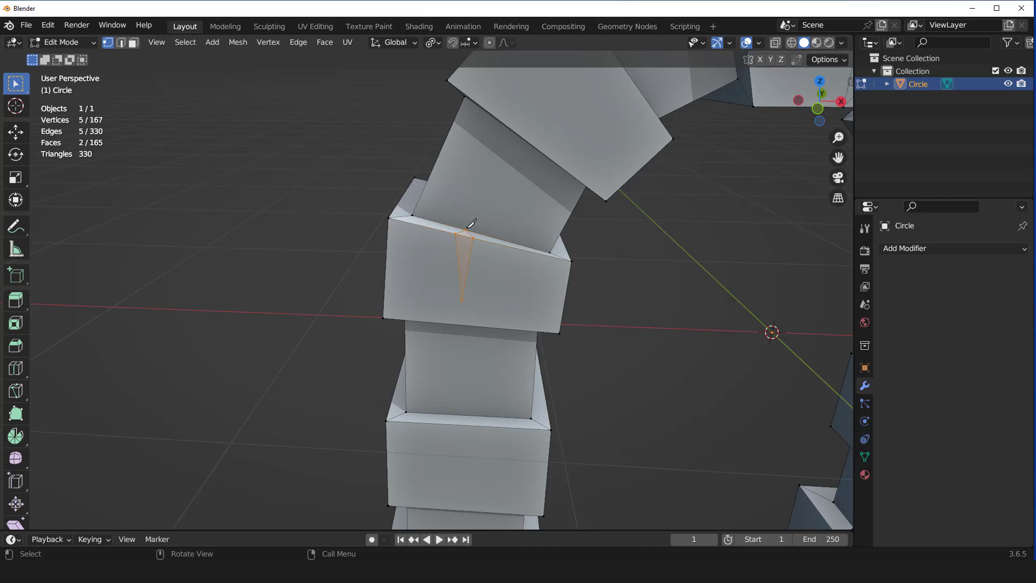
- Select only the crack's tip vertex and reposition it vertically along Z
{"action": "left_click", "coordinate": [466, 231]}
{"action": "left_click", "coordinate": [463, 244]}
{"action": "middle_click_drag", "start_coordinate": [463, 245], "coordinate": [470, 269]}
{"action": "key", "text": "g"}
{"action": "key", "text": "z"}
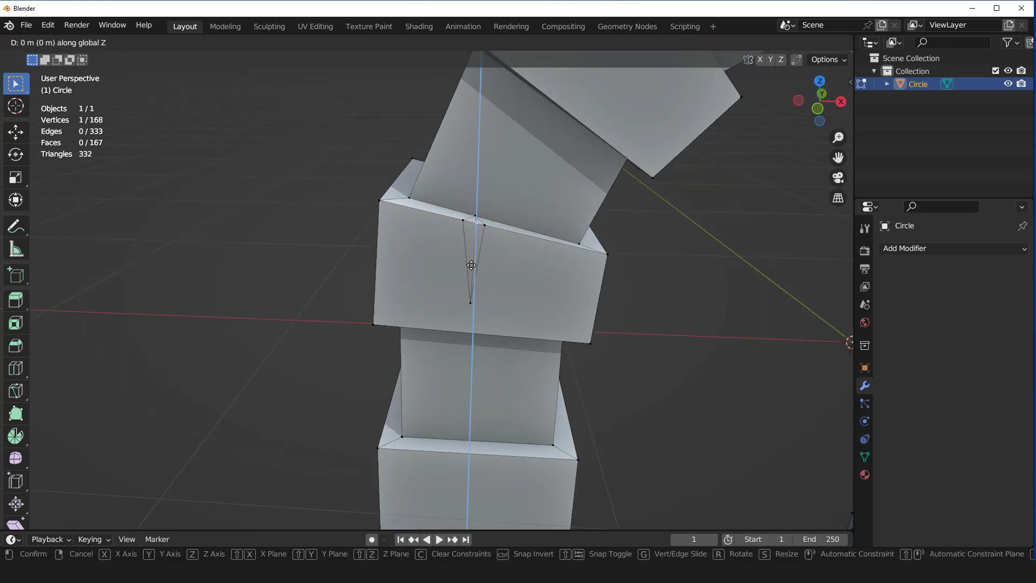
{"action": "left_click", "coordinate": [470, 269]}
{"action": "key", "text": "g"}
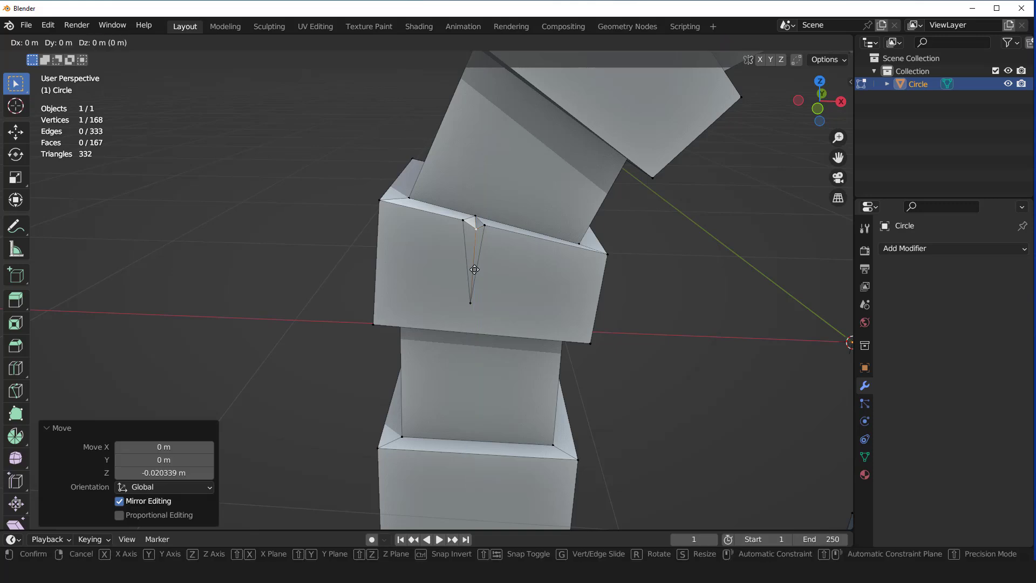
{"action": "left_click", "coordinate": [476, 271]}
- Sink the tip vertex inward along Y, then return to Object Mode in front view
{"action": "mouse_move", "coordinate": [476, 271]}
{"action": "middle_mouse_down"}
{"action": "mouse_move", "coordinate": [464, 263]}
{"action": "mouse_move", "coordinate": [501, 288]}
{"action": "middle_mouse_up"}
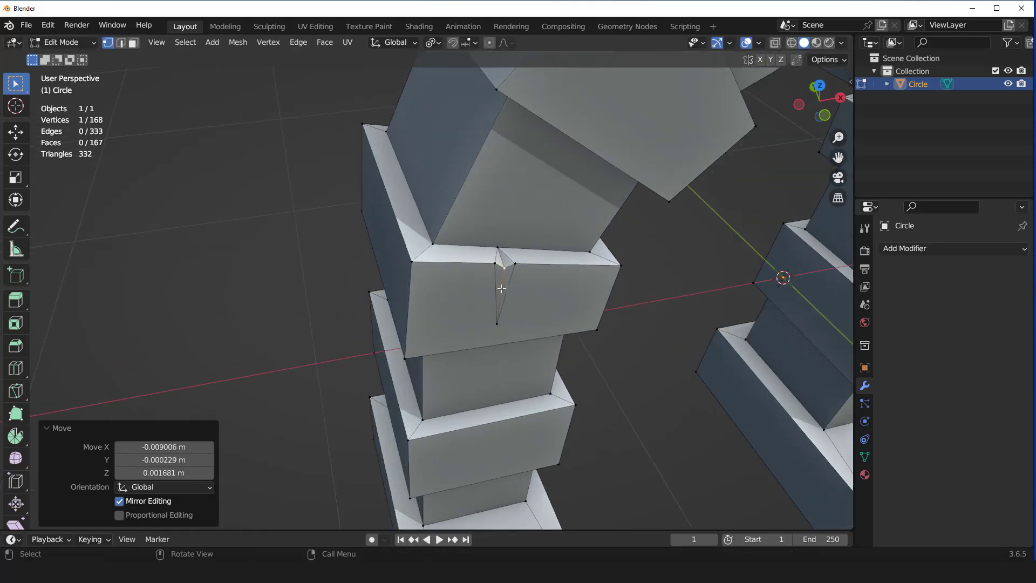
{"action": "key", "text": "g"}
{"action": "key", "text": "y"}
{"action": "left_click", "coordinate": [518, 318]}
{"action": "key", "text": "Tab"}
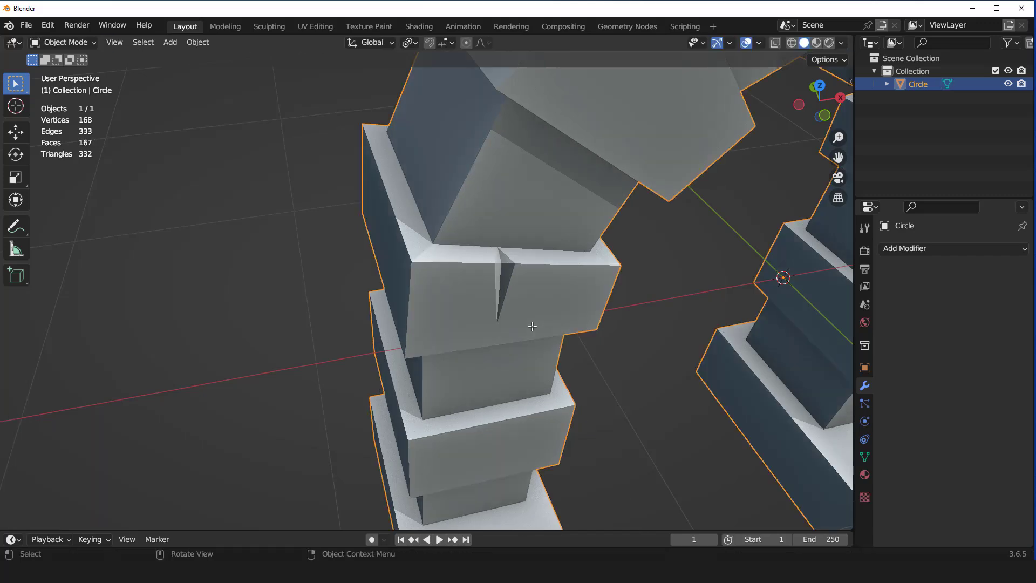
{"action": "scroll", "coordinate": [509, 312], "scroll_direction": "down", "scroll_amount": 5}
{"action": "middle_click_drag", "start_coordinate": [509, 312], "coordinate": [477, 245]}
{"action": "key", "text": "KP_1"}
{"action": "scroll", "coordinate": [477, 259], "scroll_direction": "up", "scroll_amount": 2}
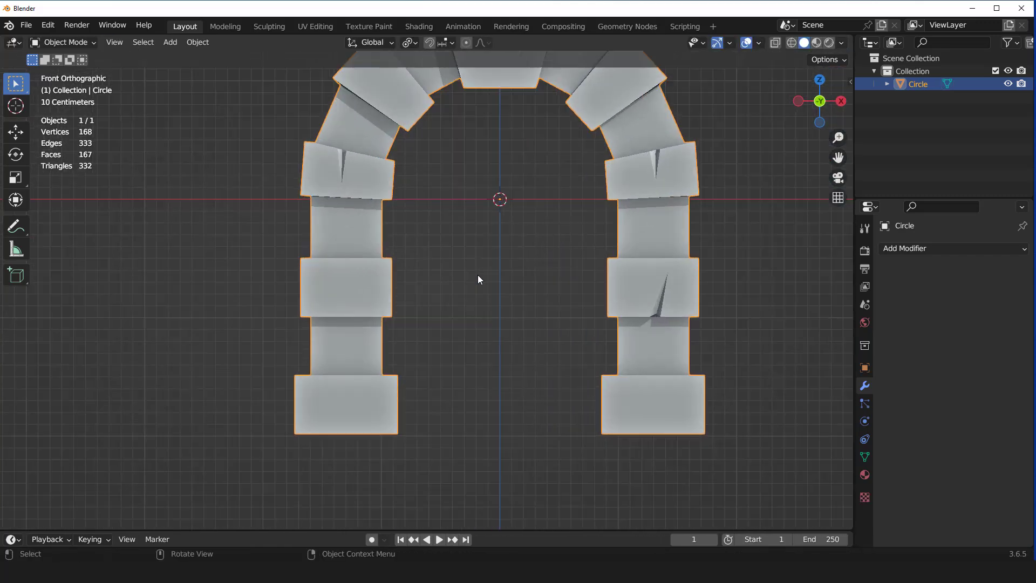
- Enter Edit Mode on the cracked arch and select a first block corner vertex
{"action": "key", "text": "Tab"}
{"action": "mouse_move", "coordinate": [401, 317]}
{"action": "middle_mouse_down"}
{"action": "mouse_move", "coordinate": [445, 284]}
{"action": "mouse_move", "coordinate": [448, 315]}
{"action": "mouse_move", "coordinate": [408, 297]}
{"action": "mouse_move", "coordinate": [433, 369]}
{"action": "middle_mouse_up"}
{"action": "scroll", "coordinate": [407, 297], "scroll_direction": "up", "scroll_amount": 2}
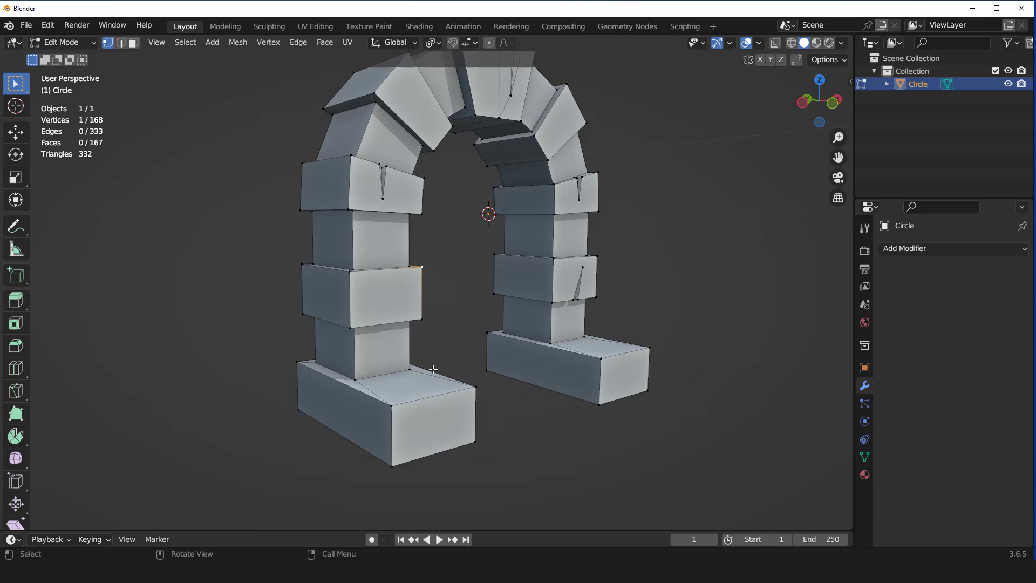
{"action": "left_click", "coordinate": [405, 407], "text": "shift"}
{"action": "mouse_move", "coordinate": [405, 406]}
{"action": "middle_mouse_down"}
{"action": "mouse_move", "coordinate": [547, 363]}
{"action": "mouse_move", "coordinate": [602, 417]}
{"action": "middle_mouse_up"}
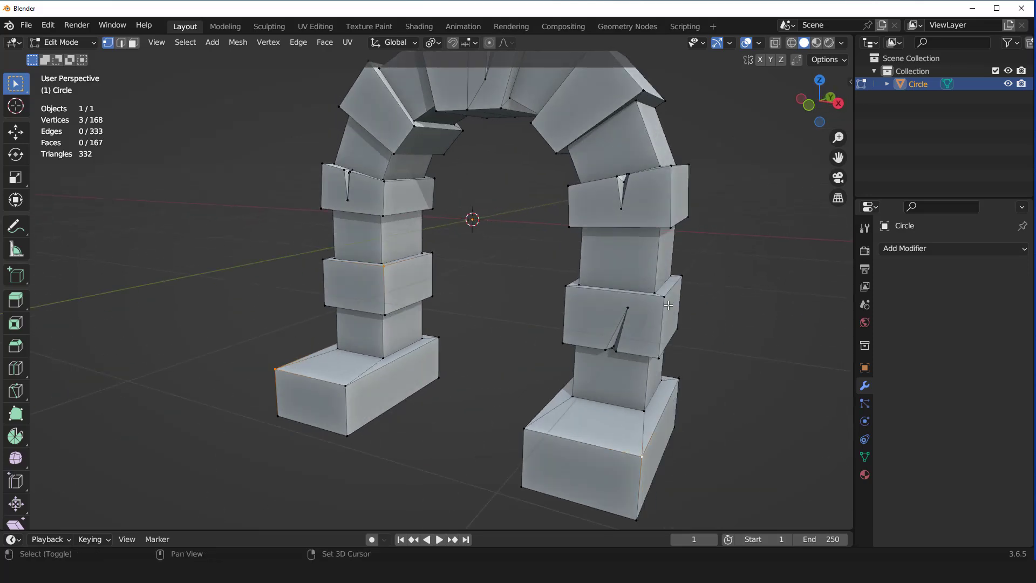
{"action": "middle_click_drag", "start_coordinate": [667, 305], "coordinate": [624, 191]}
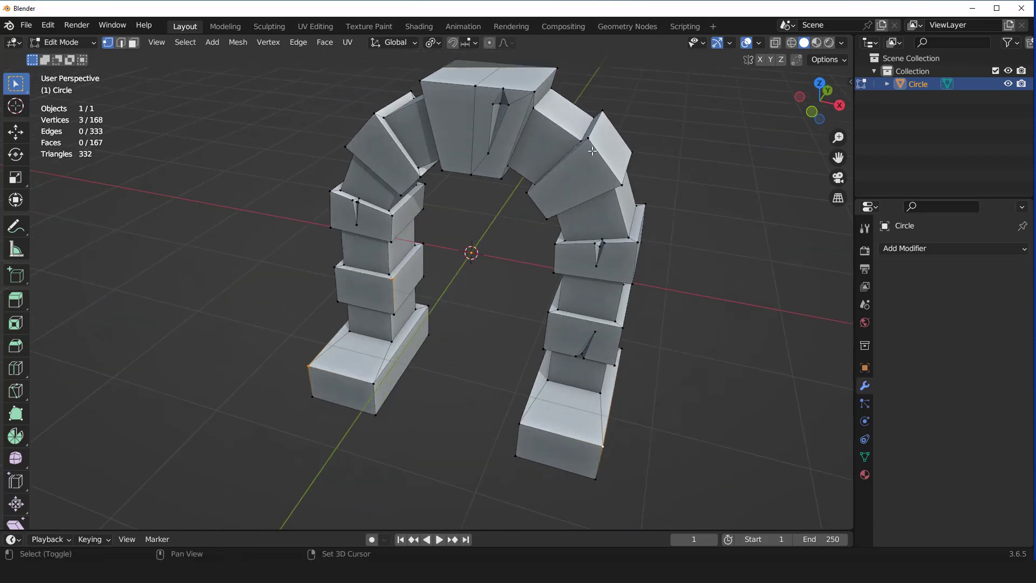
- Add three more block corner vertices on both pillars to the selection
{"action": "mouse_move", "coordinate": [467, 161]}
{"action": "middle_mouse_down"}
{"action": "mouse_move", "coordinate": [406, 172]}
{"action": "mouse_move", "coordinate": [485, 141]}
{"action": "mouse_move", "coordinate": [566, 139]}
{"action": "mouse_move", "coordinate": [566, 187]}
{"action": "mouse_move", "coordinate": [544, 186]}
{"action": "middle_mouse_up"}
{"action": "left_click", "coordinate": [414, 148], "text": "shift"}
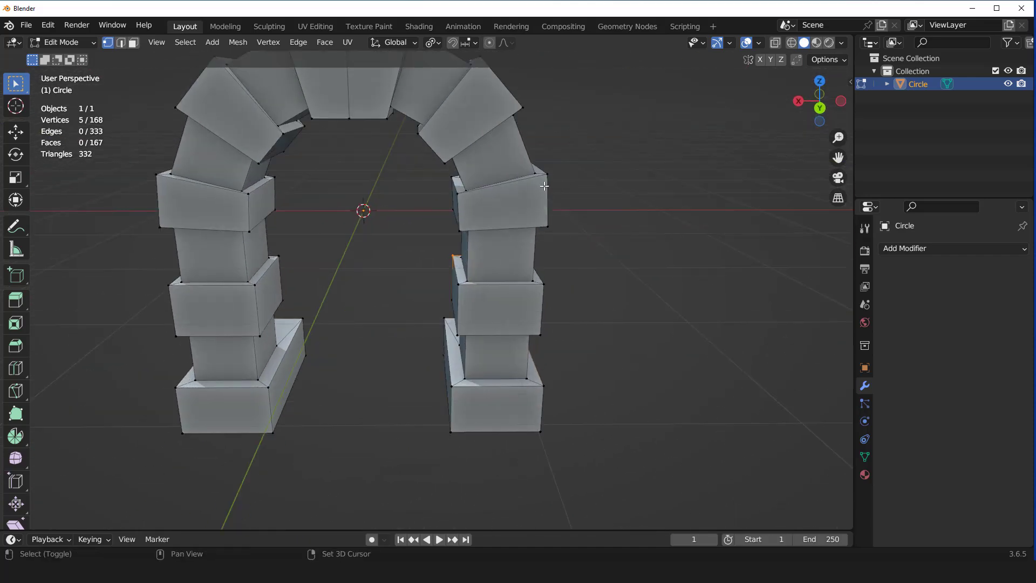
{"action": "left_click", "coordinate": [537, 335], "text": "shift"}
{"action": "middle_click_drag", "start_coordinate": [328, 243], "coordinate": [305, 198]}
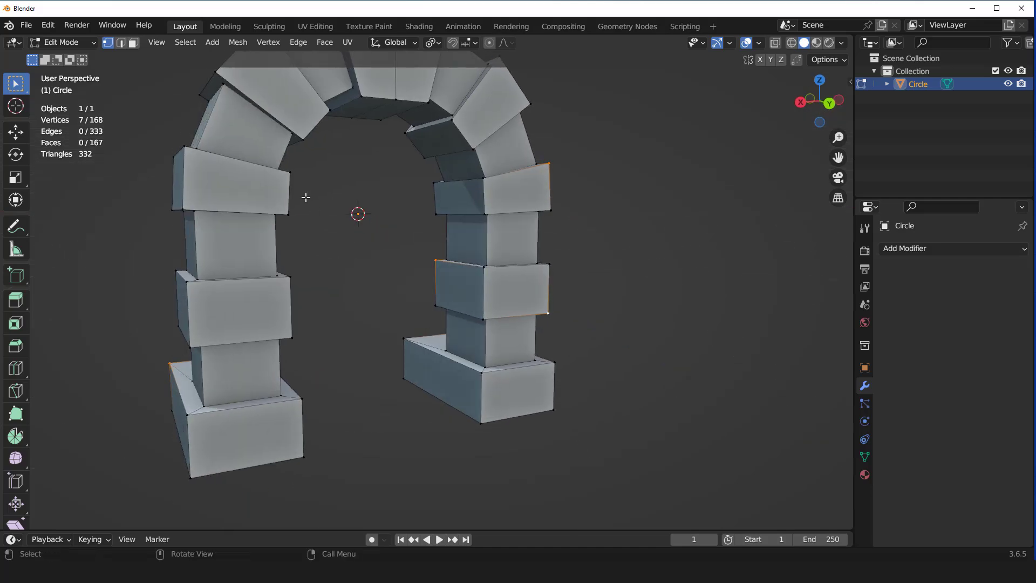
{"action": "left_click", "coordinate": [203, 331], "text": "shift"}
{"action": "scroll", "coordinate": [358, 269], "scroll_direction": "up", "scroll_amount": 4}
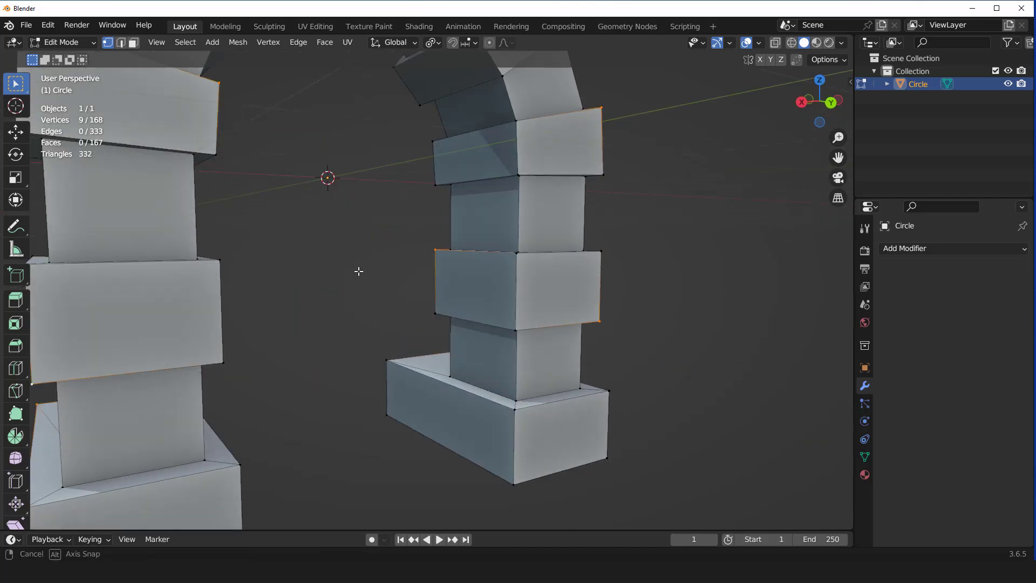
{"action": "middle_click_drag", "start_coordinate": [359, 268], "coordinate": [410, 262]}
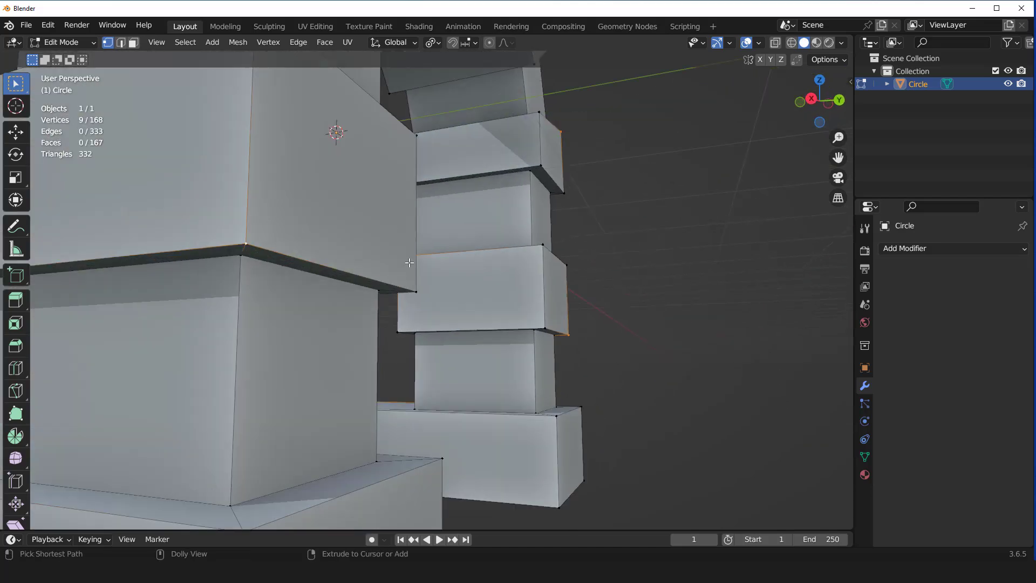
- Bevel the selected corners with a 1-segment vertex bevel and review the arch from the back
{"action": "key", "text": "ctrl+shift+b"}
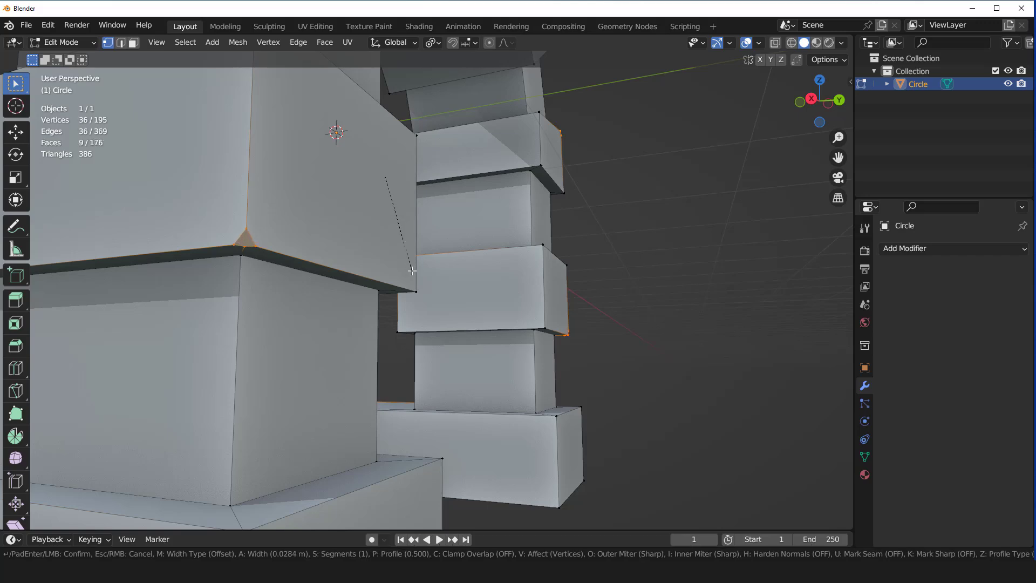
{"action": "left_click", "coordinate": [414, 273]}
{"action": "scroll", "coordinate": [416, 273], "scroll_direction": "down", "scroll_amount": 5}
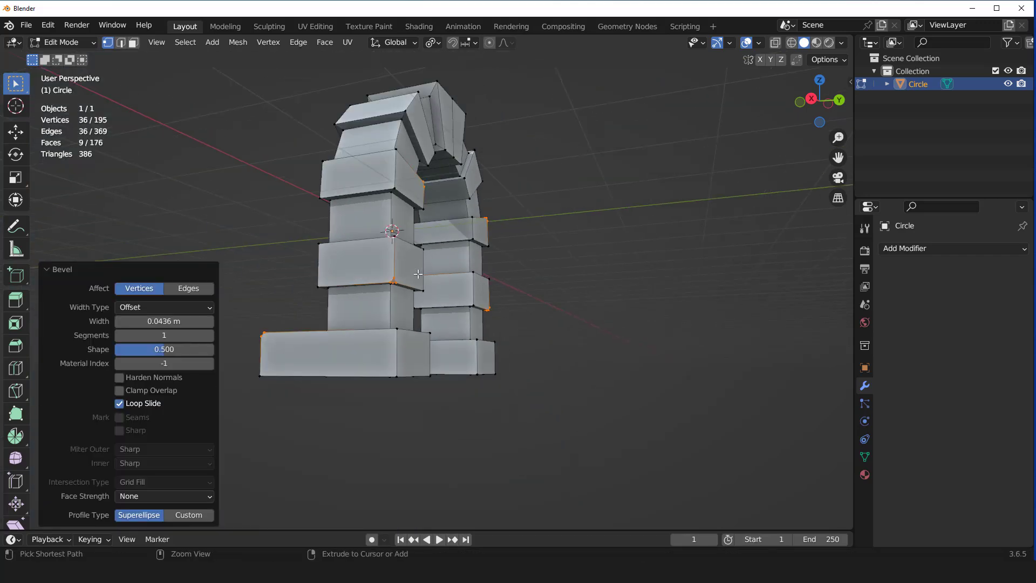
{"action": "key", "text": "ctrl+KP_1"}
{"action": "scroll", "coordinate": [432, 270], "scroll_direction": "up", "scroll_amount": 2}
{"action": "scroll", "coordinate": [448, 268], "scroll_direction": "down", "scroll_amount": 2}
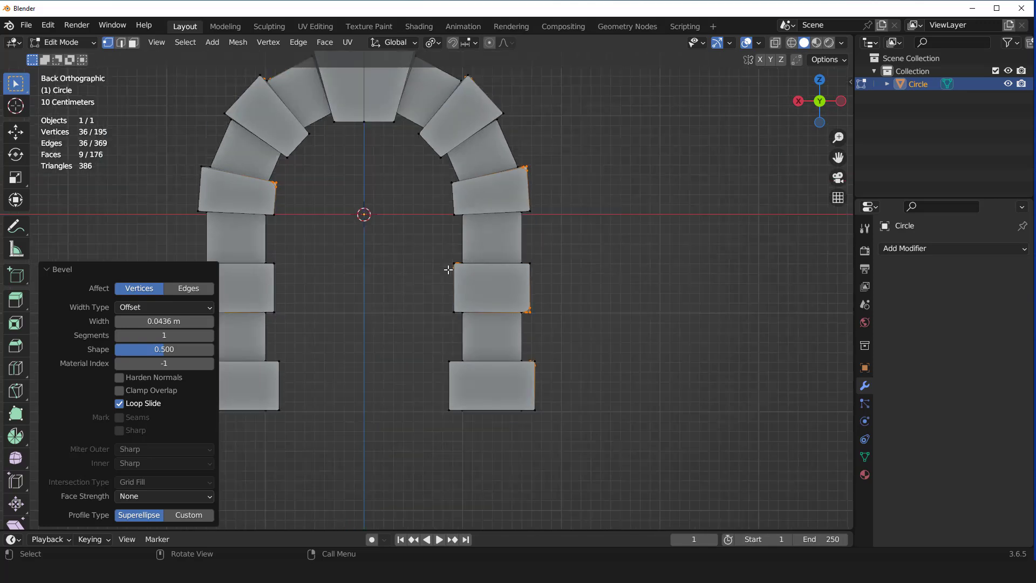
{"action": "scroll", "coordinate": [480, 289], "scroll_direction": "up", "scroll_amount": 1}
{"action": "mouse_move", "coordinate": [449, 268]}
{"action": "middle_mouse_down", "text": "shift"}
{"action": "mouse_move", "coordinate": [480, 289]}
{"action": "mouse_move", "coordinate": [346, 271]}
{"action": "mouse_move", "coordinate": [565, 321]}
{"action": "mouse_move", "coordinate": [590, 238]}
{"action": "middle_mouse_up", "text": "shift"}
{"action": "scroll", "coordinate": [480, 289], "scroll_direction": "down", "scroll_amount": 1}
{"action": "scroll", "coordinate": [480, 288], "scroll_direction": "up", "scroll_amount": 2}
{"action": "scroll", "coordinate": [589, 238], "scroll_direction": "up", "scroll_amount": 2}
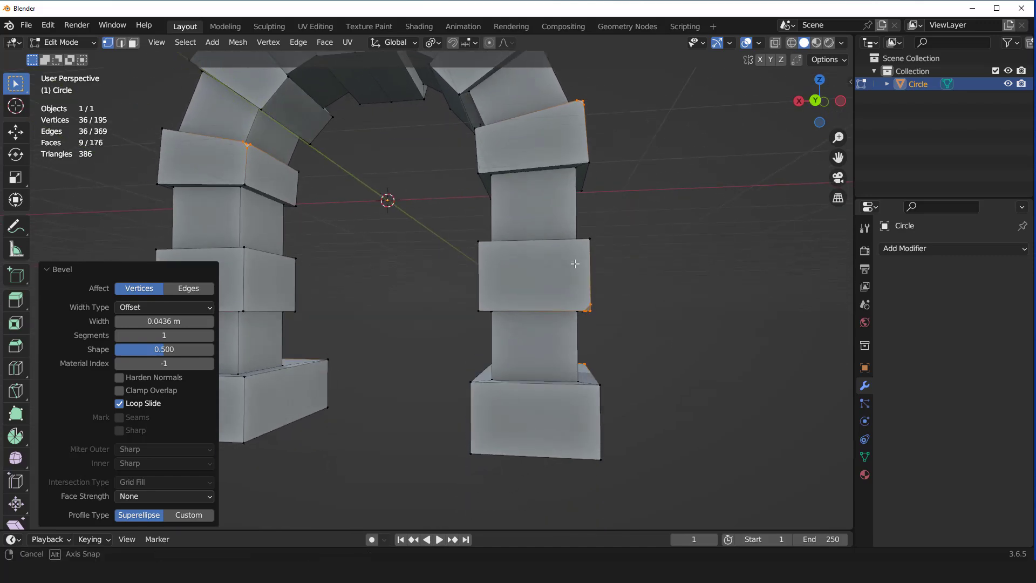
{"action": "scroll", "coordinate": [583, 271], "scroll_direction": "up", "scroll_amount": 3}
- Knife-cut a crack into the right pillar and push its tip vertex inward along Y, then along Z
{"action": "key", "text": "k"}
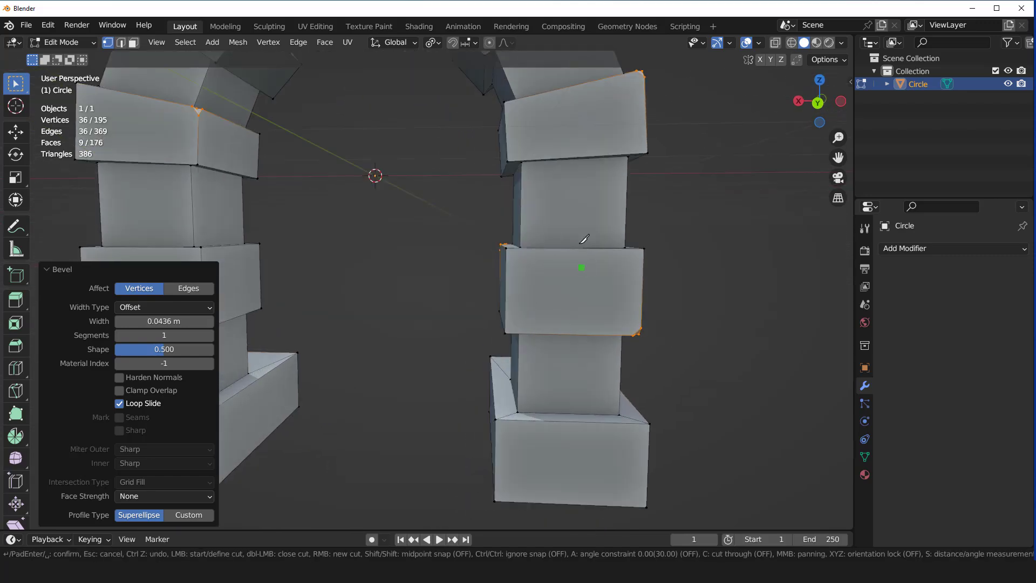
{"action": "middle_click_drag", "start_coordinate": [583, 239], "coordinate": [576, 266]}
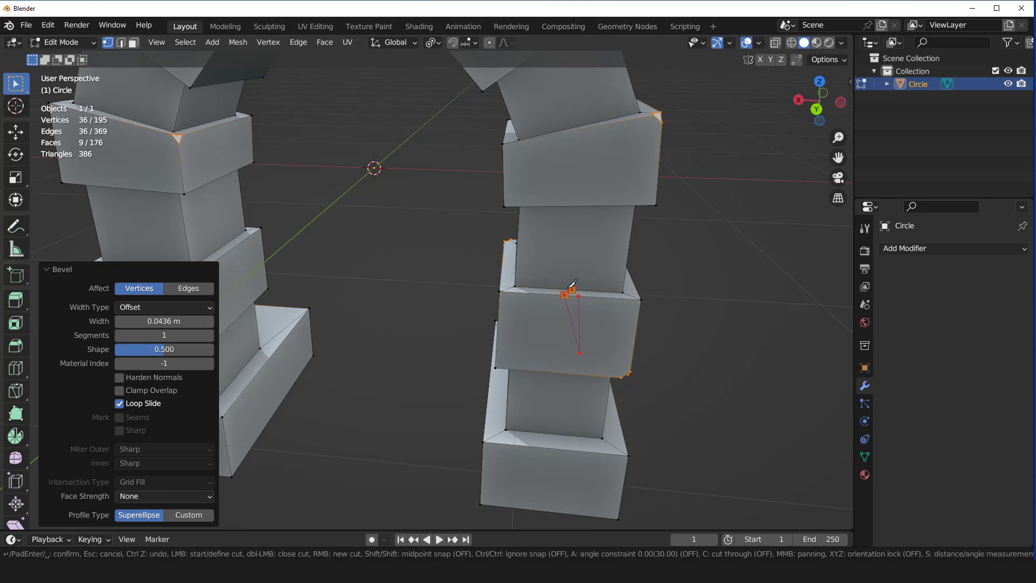
{"action": "key", "text": "Return"}
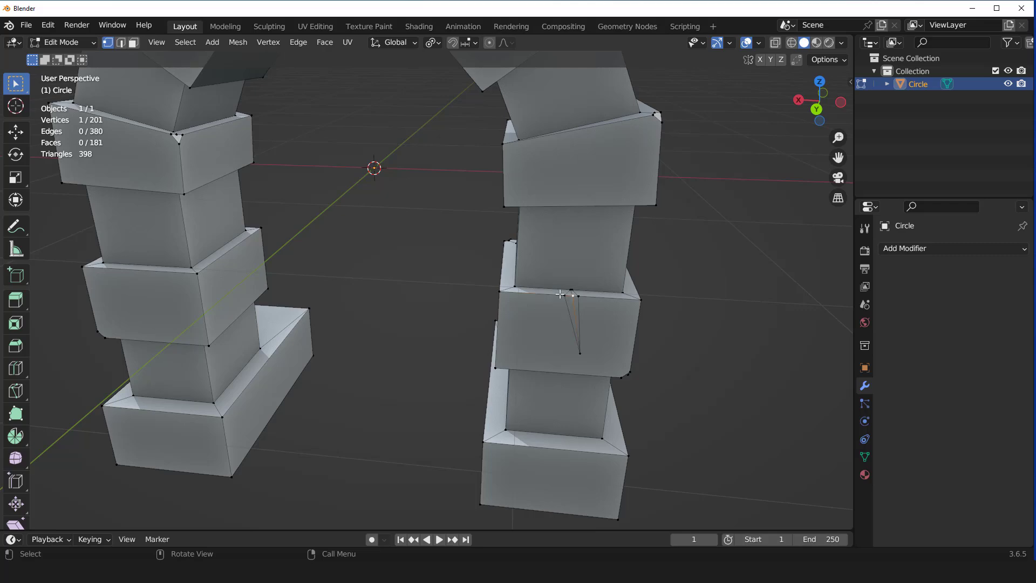
{"action": "middle_click_drag", "start_coordinate": [560, 293], "coordinate": [597, 340]}
{"action": "scroll", "coordinate": [597, 339], "scroll_direction": "up", "scroll_amount": 3}
{"action": "key", "text": "g"}
{"action": "key", "text": "y"}
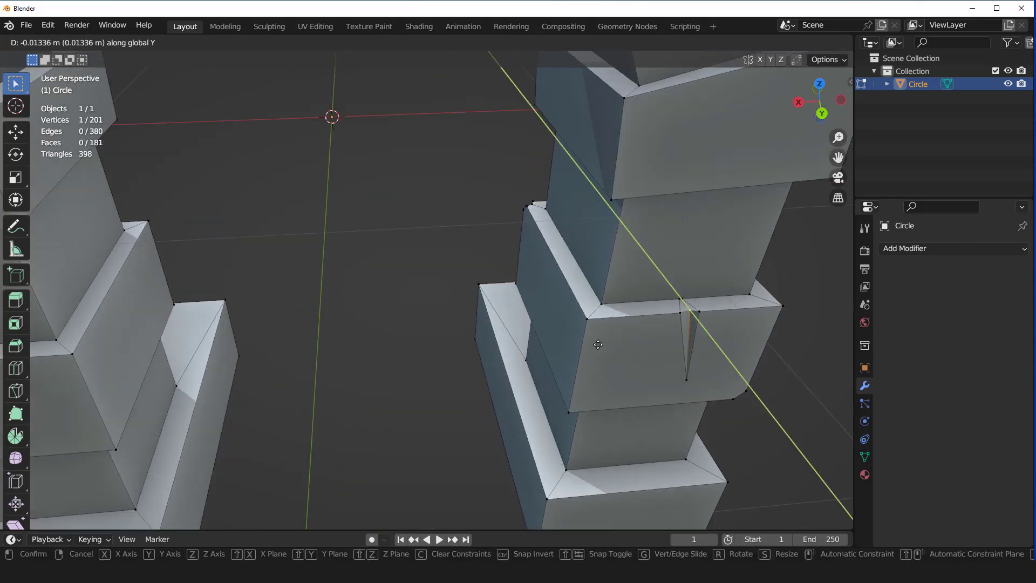
{"action": "left_click", "coordinate": [597, 344]}
{"action": "key", "text": "g"}
{"action": "key", "text": "z"}
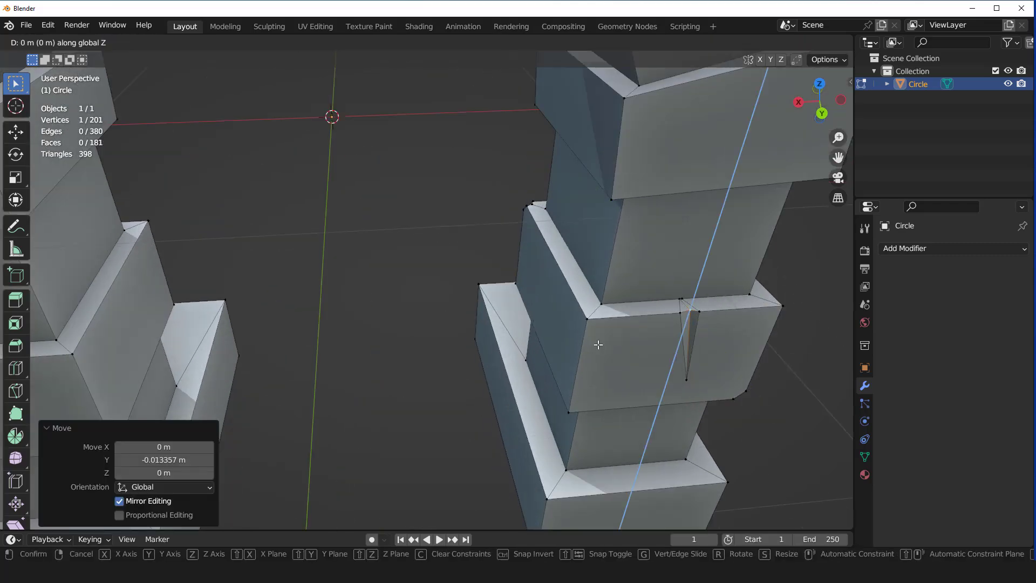
{"action": "left_click", "coordinate": [597, 349]}
- Review the whole arch, then knife-cut a new crack into an upper left block
{"action": "key", "text": "Tab"}
{"action": "scroll", "coordinate": [593, 349], "scroll_direction": "down", "scroll_amount": 5}
{"action": "scroll", "coordinate": [593, 349], "scroll_direction": "down", "scroll_amount": 2}
{"action": "mouse_move", "coordinate": [593, 348]}
{"action": "middle_mouse_down"}
{"action": "mouse_move", "coordinate": [514, 287]}
{"action": "mouse_move", "coordinate": [303, 257]}
{"action": "mouse_move", "coordinate": [598, 247]}
{"action": "mouse_move", "coordinate": [459, 238]}
{"action": "mouse_move", "coordinate": [407, 280]}
{"action": "mouse_move", "coordinate": [400, 180]}
{"action": "mouse_move", "coordinate": [400, 247]}
{"action": "mouse_move", "coordinate": [397, 217]}
{"action": "middle_mouse_up"}
{"action": "key", "text": "Tab"}
{"action": "scroll", "coordinate": [300, 254], "scroll_direction": "up", "scroll_amount": 3}
{"action": "scroll", "coordinate": [409, 209], "scroll_direction": "up", "scroll_amount": 2}
{"action": "scroll", "coordinate": [409, 209], "scroll_direction": "up", "scroll_amount": 3}
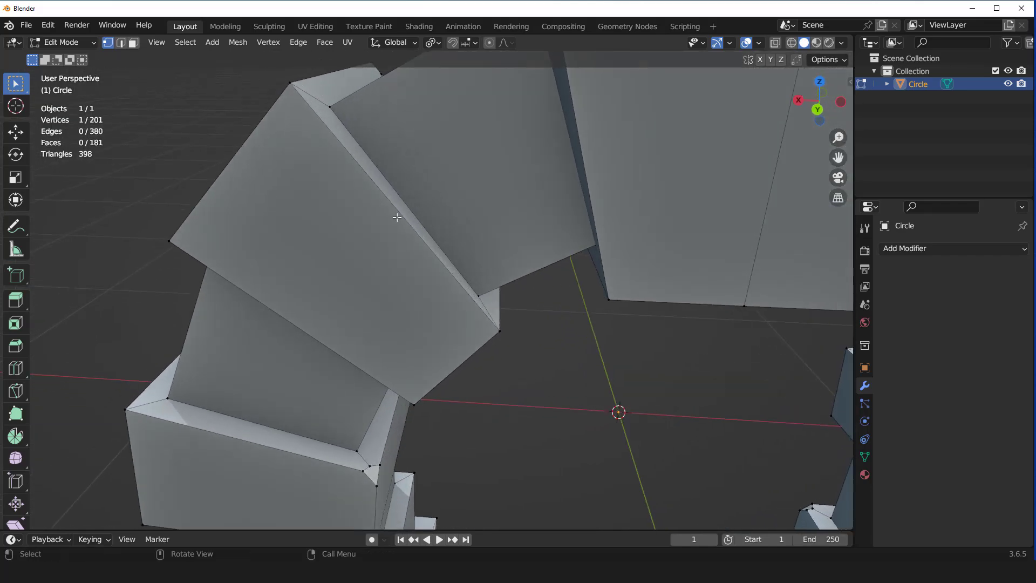
{"action": "key", "text": "k"}
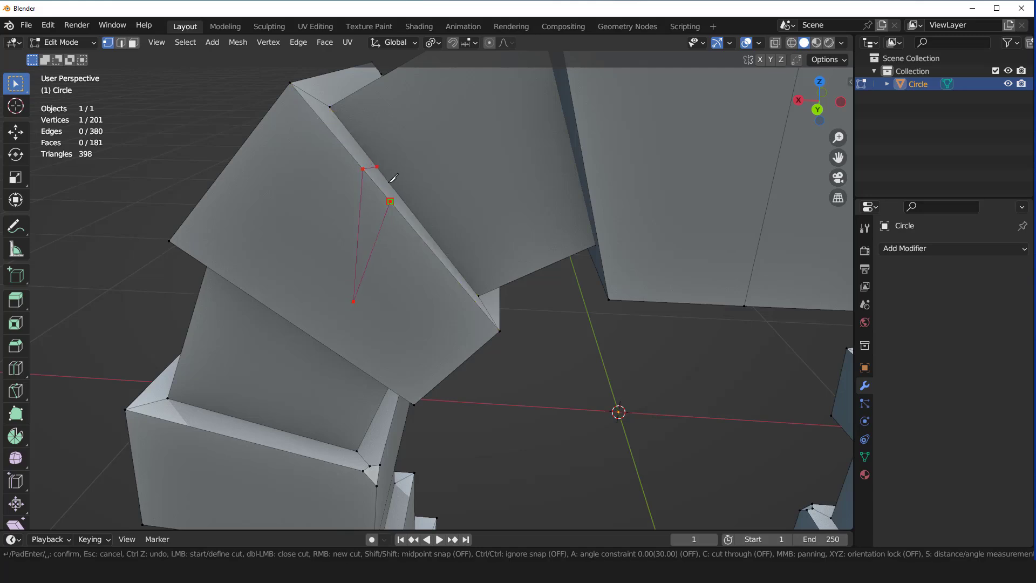
{"action": "key", "text": "Return"}
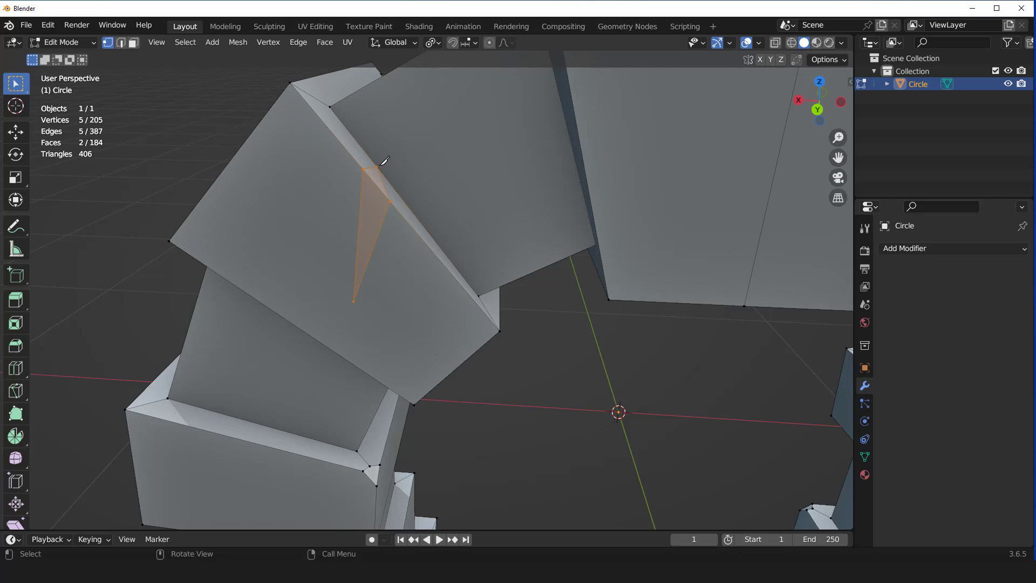
- Move the new crack's tip vertex along Z into a V notch, then return to Object Mode
{"action": "left_click", "coordinate": [352, 305], "text": "shift"}
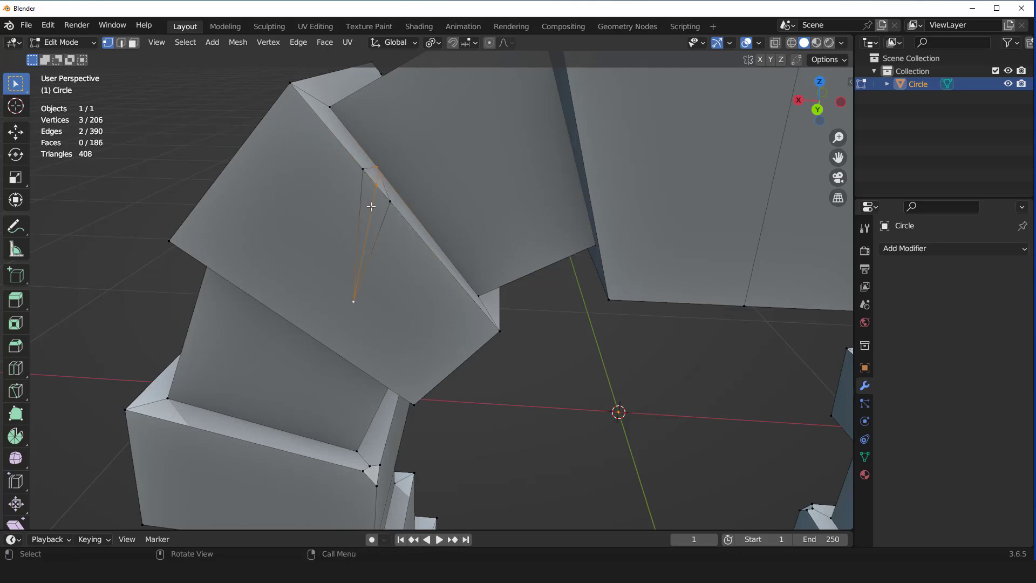
{"action": "key", "text": "g"}
{"action": "key", "text": "z"}
{"action": "left_click", "coordinate": [375, 238]}
{"action": "middle_click_drag", "start_coordinate": [376, 238], "coordinate": [419, 312]}
{"action": "key", "text": "g"}
{"action": "key", "text": "y"}
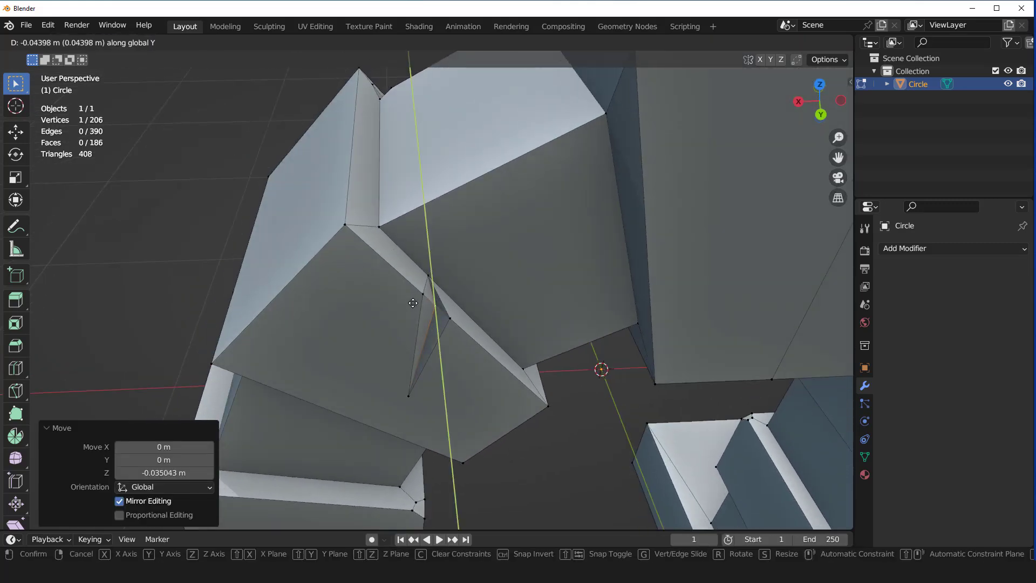
{"action": "key", "text": "Escape"}
{"action": "key", "text": "g"}
{"action": "key", "text": "x"}
{"action": "key", "text": "Escape"}
{"action": "key", "text": "Tab"}
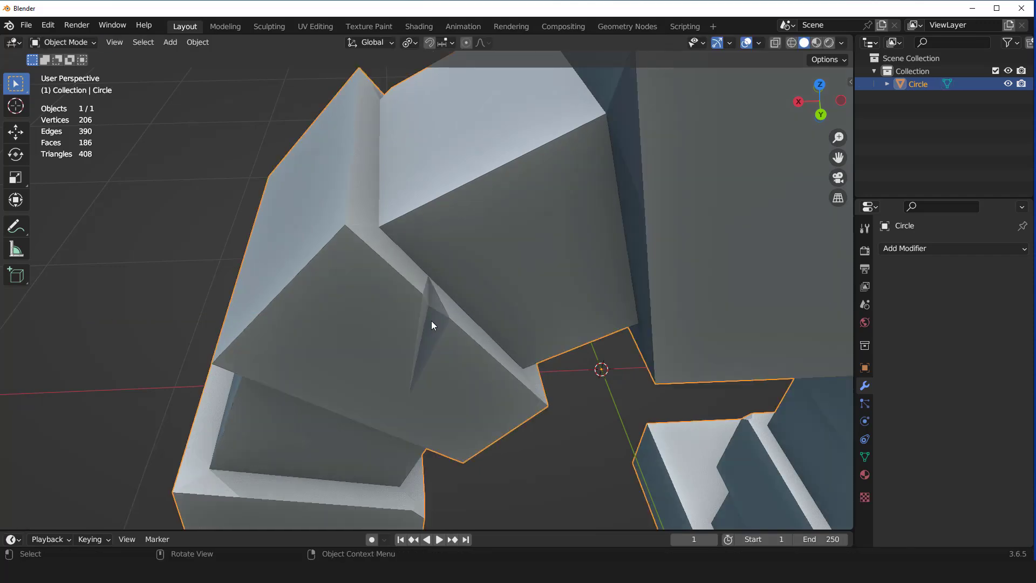
{"action": "scroll", "coordinate": [432, 320], "scroll_direction": "down", "scroll_amount": 10}
- Bevel the keystone's top corner vertex and slide a new bevel vertex along the keystone edge
{"action": "mouse_move", "coordinate": [446, 282]}
{"action": "middle_mouse_down"}
{"action": "mouse_move", "coordinate": [497, 297]}
{"action": "mouse_move", "coordinate": [416, 301]}
{"action": "mouse_move", "coordinate": [449, 271]}
{"action": "middle_mouse_up"}
{"action": "key", "text": "Tab"}
{"action": "scroll", "coordinate": [518, 240], "scroll_direction": "up", "scroll_amount": 4}
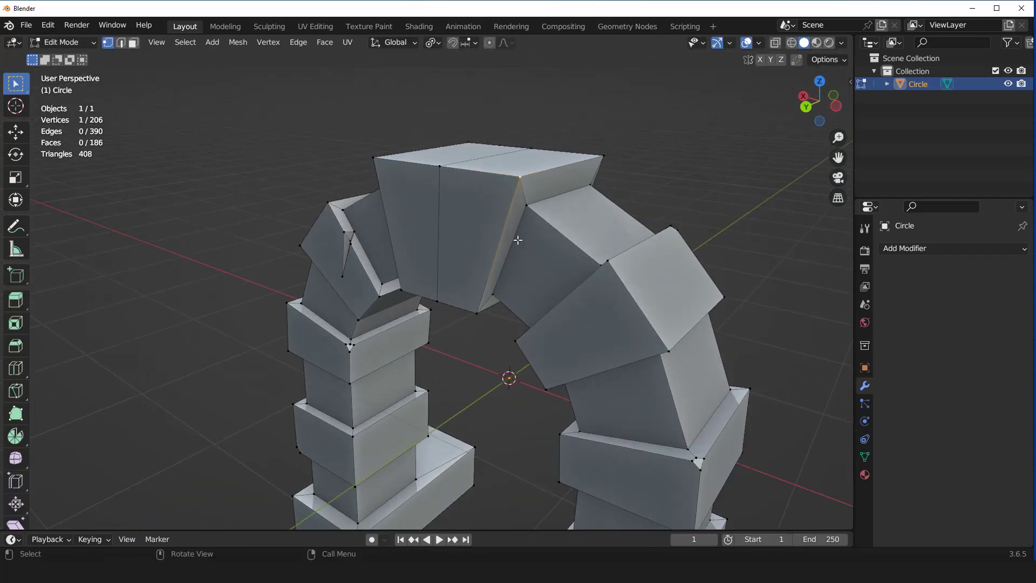
{"action": "key", "text": "ctrl+shift+b"}
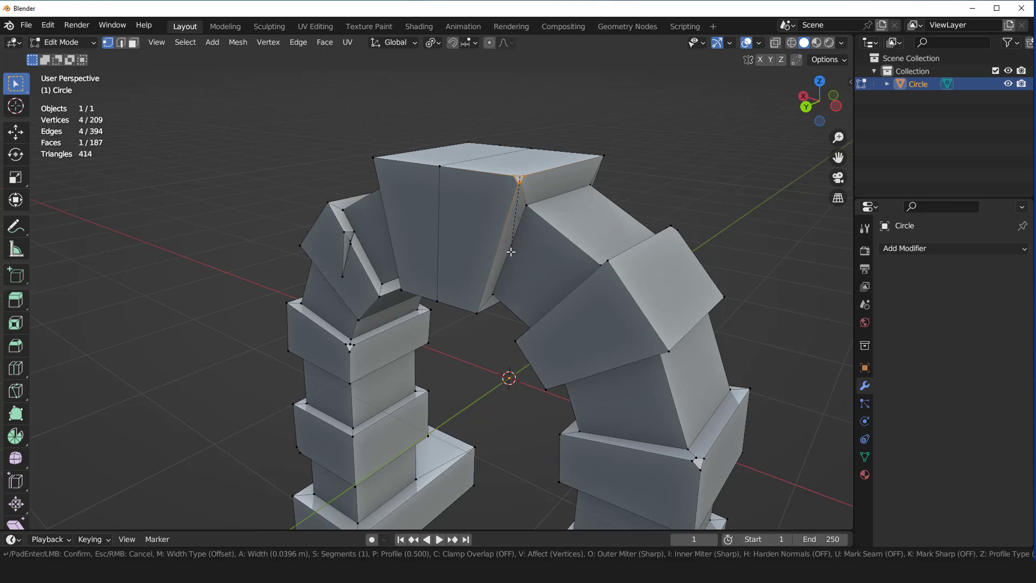
{"action": "left_click", "coordinate": [509, 255]}
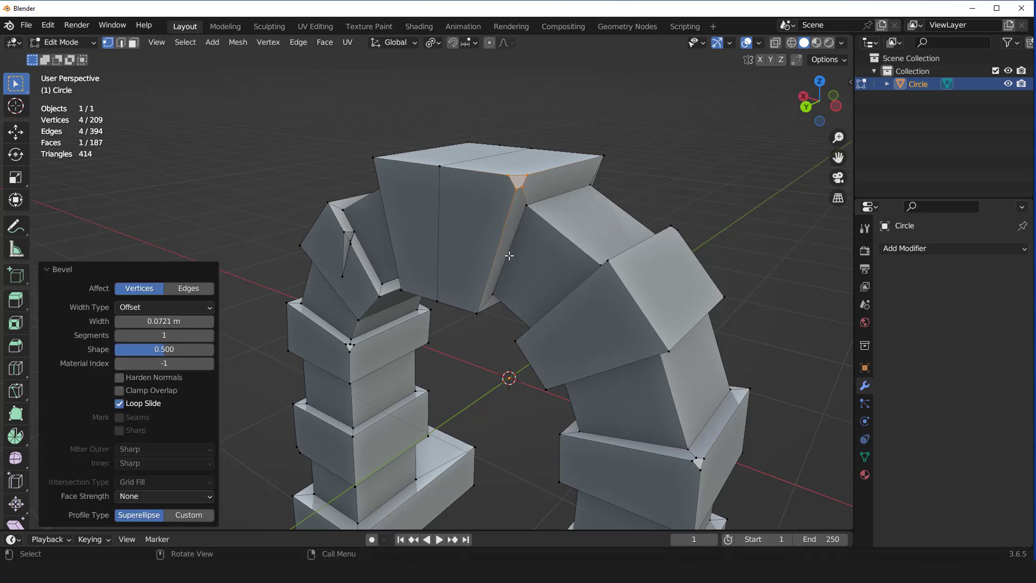
{"action": "left_click", "coordinate": [506, 179]}
{"action": "key", "text": "g"}
{"action": "left_click", "coordinate": [483, 198]}
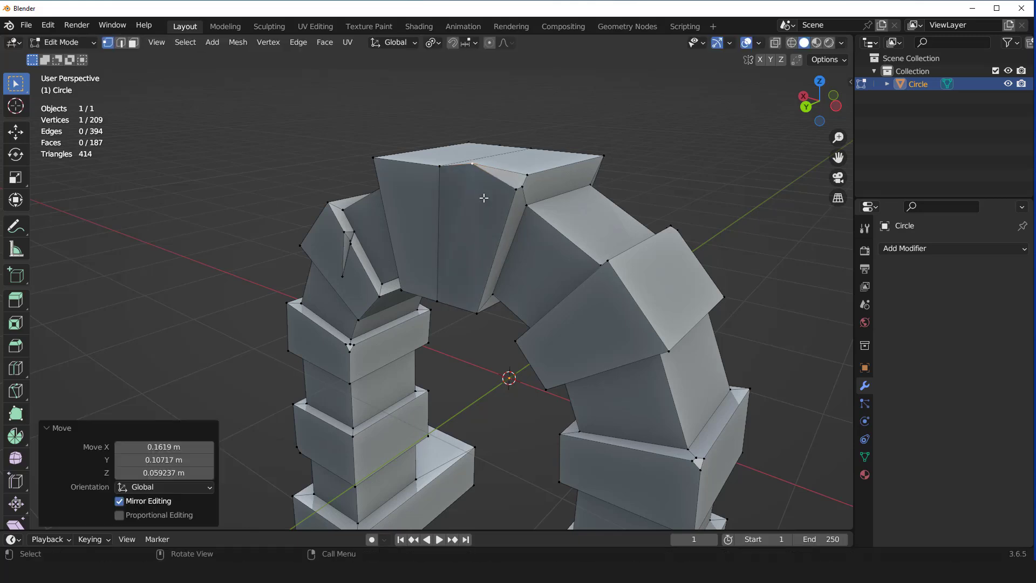
{"action": "key", "text": "ctrl+z"}
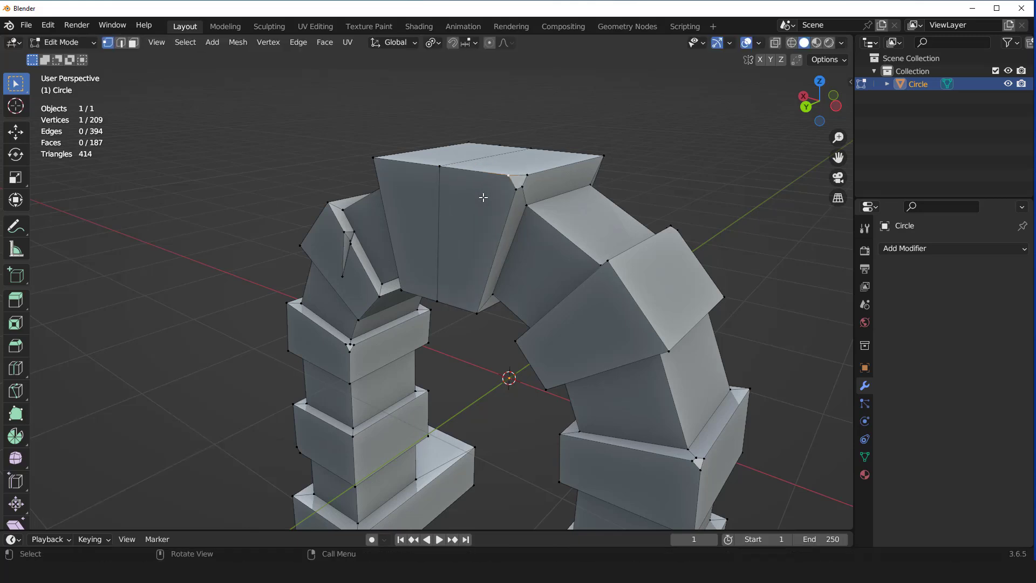
{"action": "key", "text": "g"}
{"action": "key", "text": "g"}
{"action": "left_click", "coordinate": [522, 186]}
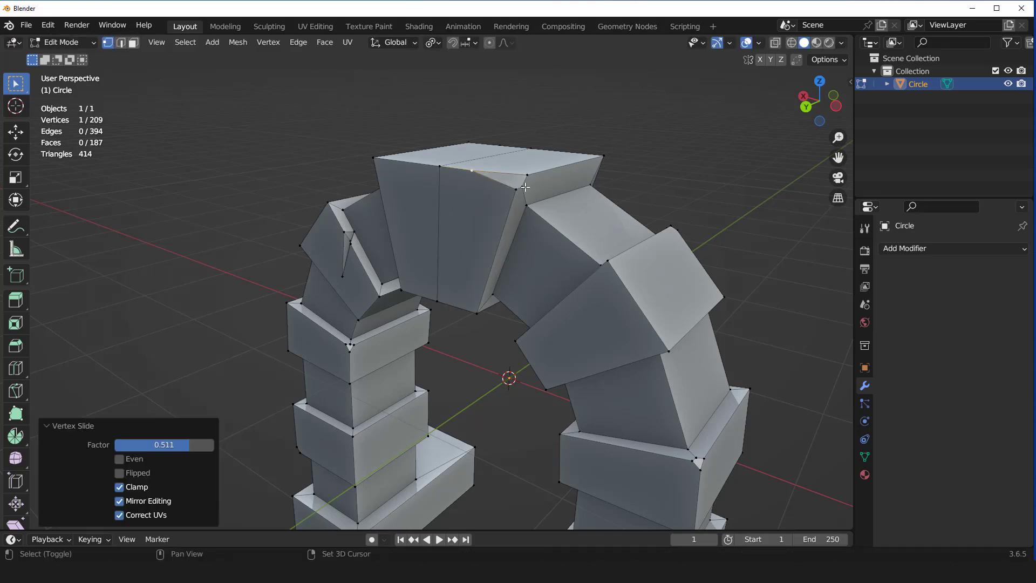
{"action": "left_click", "coordinate": [520, 176], "text": "shift"}
- In front view, slide the left pillar base's notch vertex down its edge
{"action": "middle_click_drag", "start_coordinate": [478, 209], "coordinate": [483, 393]}
{"action": "key", "text": "Tab"}
{"action": "scroll", "coordinate": [445, 245], "scroll_direction": "down", "scroll_amount": 5}
{"action": "mouse_move", "coordinate": [445, 244]}
{"action": "middle_mouse_down"}
{"action": "mouse_move", "coordinate": [460, 232]}
{"action": "mouse_move", "coordinate": [606, 265]}
{"action": "mouse_move", "coordinate": [607, 244]}
{"action": "mouse_move", "coordinate": [625, 230]}
{"action": "mouse_move", "coordinate": [645, 247]}
{"action": "mouse_move", "coordinate": [624, 267]}
{"action": "mouse_move", "coordinate": [591, 247]}
{"action": "middle_mouse_up"}
{"action": "key", "text": "KP_1"}
{"action": "scroll", "coordinate": [645, 247], "scroll_direction": "up", "scroll_amount": 3}
{"action": "key", "text": "Tab"}
{"action": "scroll", "coordinate": [487, 272], "scroll_direction": "up", "scroll_amount": 2}
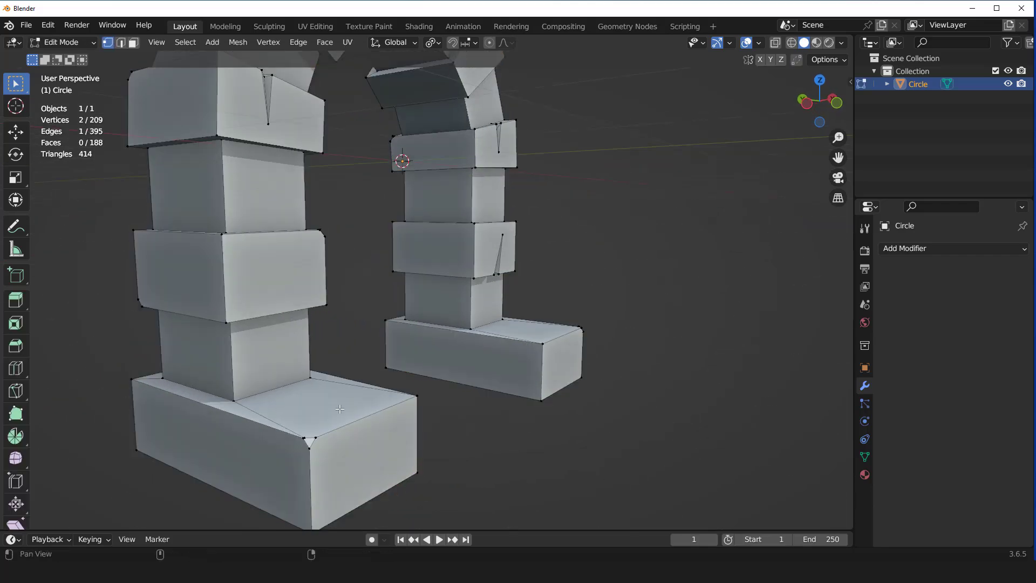
{"action": "middle_click_drag", "start_coordinate": [312, 439], "coordinate": [330, 301], "text": "shift"}
{"action": "scroll", "coordinate": [290, 325], "scroll_direction": "up", "scroll_amount": 2}
{"action": "key", "text": "g"}
{"action": "key", "text": "g"}
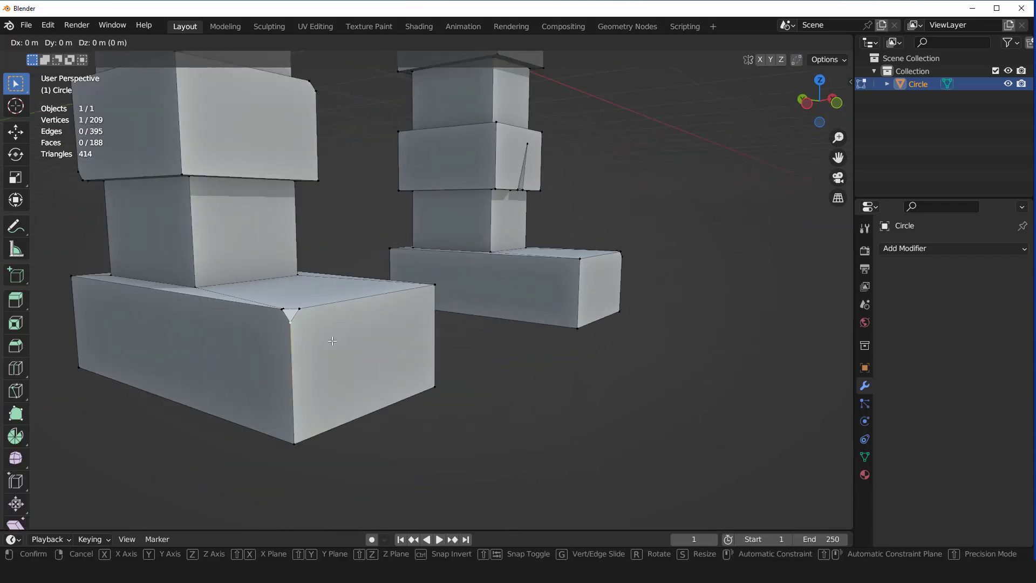
{"action": "left_click", "coordinate": [337, 380]}
{"action": "key", "text": "Tab"}
- Notch the right pillar base by sliding its corner vertex down the edge
{"action": "scroll", "coordinate": [456, 294], "scroll_direction": "down", "scroll_amount": 4}
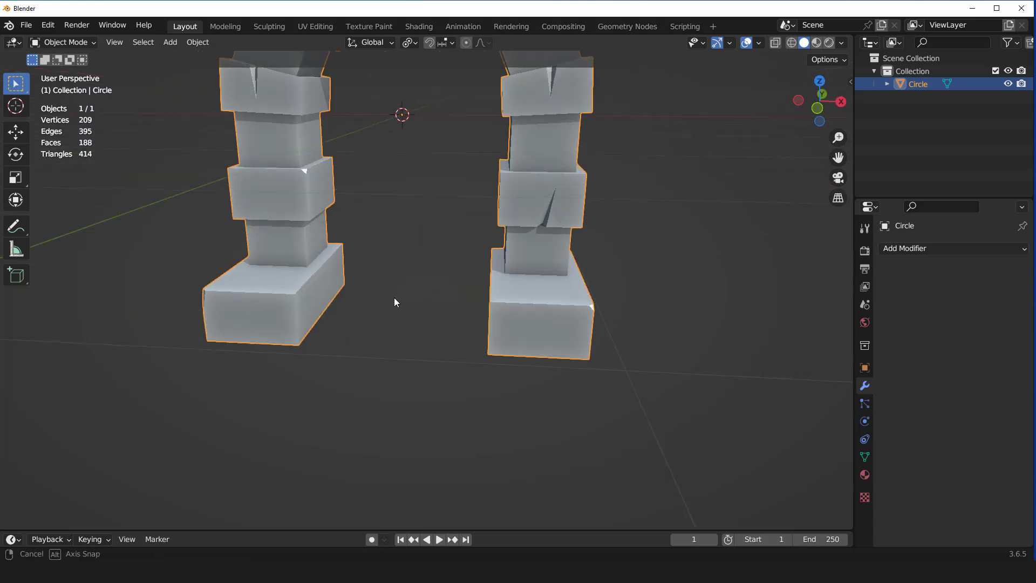
{"action": "scroll", "coordinate": [513, 322], "scroll_direction": "up", "scroll_amount": 1}
{"action": "key", "text": "Tab"}
{"action": "scroll", "coordinate": [585, 324], "scroll_direction": "up", "scroll_amount": 2}
{"action": "left_click", "coordinate": [588, 326]}
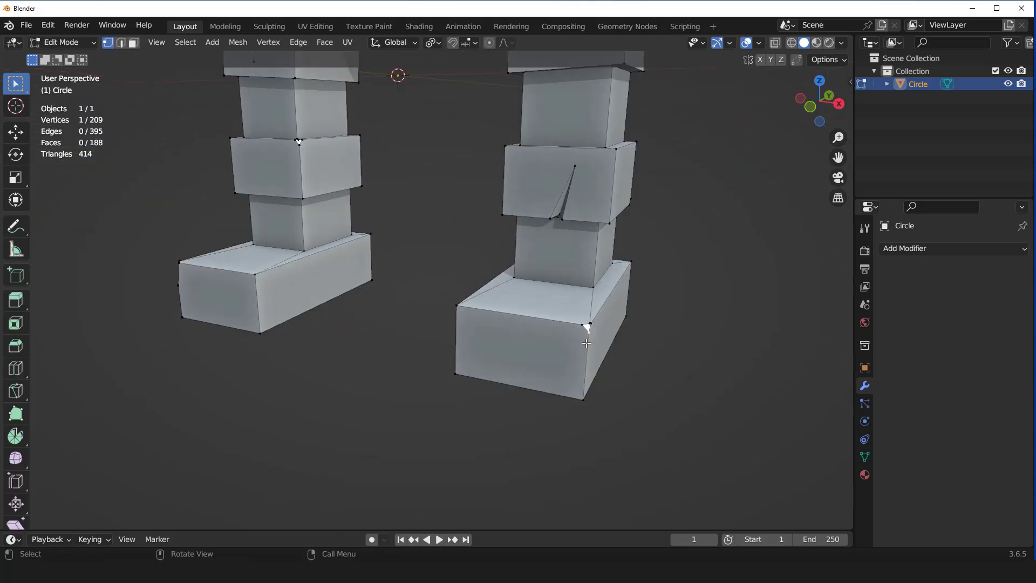
{"action": "key", "text": "g"}
{"action": "key", "text": "g"}
{"action": "left_click", "coordinate": [588, 350]}
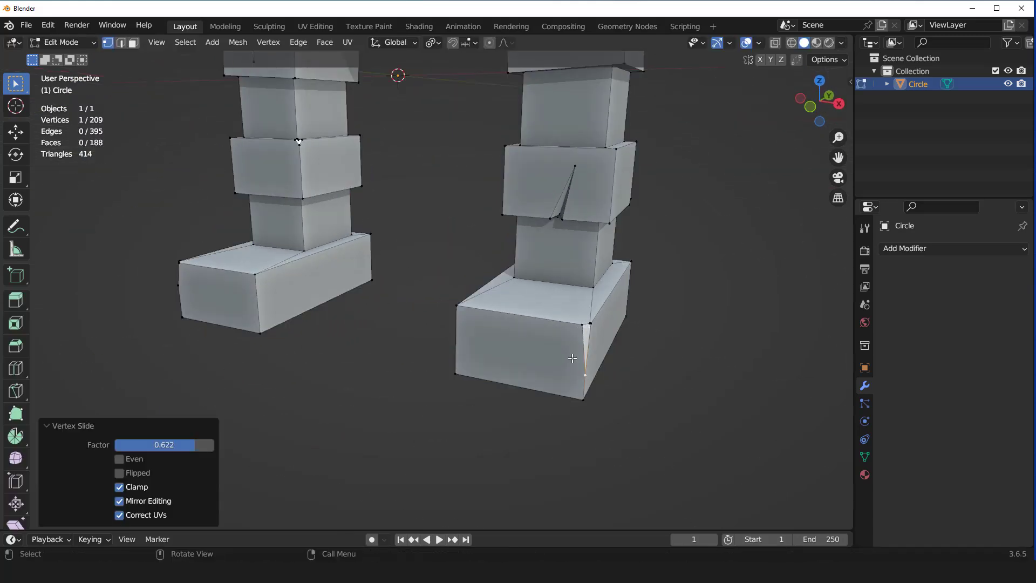
{"action": "key", "text": "Tab"}
{"action": "scroll", "coordinate": [544, 329], "scroll_direction": "down", "scroll_amount": 3}
{"action": "middle_click_drag", "start_coordinate": [543, 329], "coordinate": [566, 319]}
- Chip a middle left-pillar block by vertex-sliding its corner vertex along the top edge
{"action": "key", "text": "KP_1"}
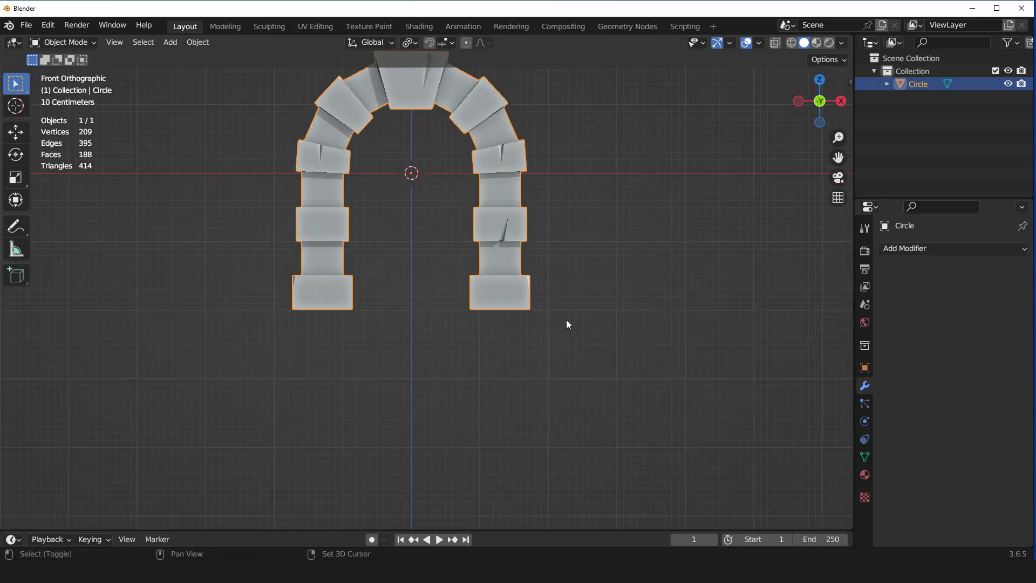
{"action": "scroll", "coordinate": [565, 323], "scroll_direction": "up", "scroll_amount": 2, "text": "shift"}
{"action": "scroll", "coordinate": [543, 319], "scroll_direction": "up", "scroll_amount": 2}
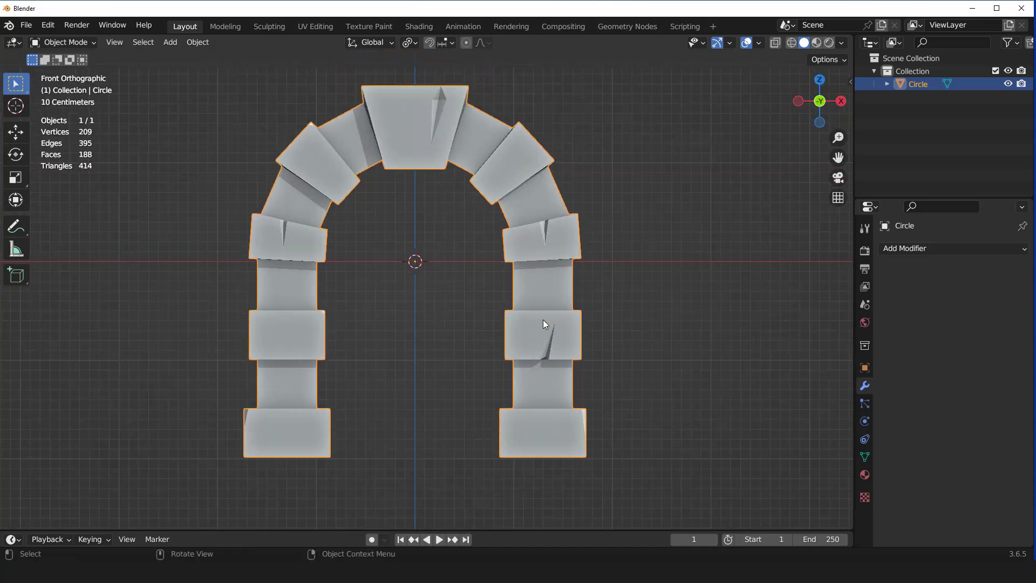
{"action": "scroll", "coordinate": [543, 324], "scroll_direction": "down", "scroll_amount": 2}
{"action": "middle_click_drag", "start_coordinate": [508, 296], "coordinate": [537, 311]}
{"action": "scroll", "coordinate": [388, 313], "scroll_direction": "up", "scroll_amount": 2}
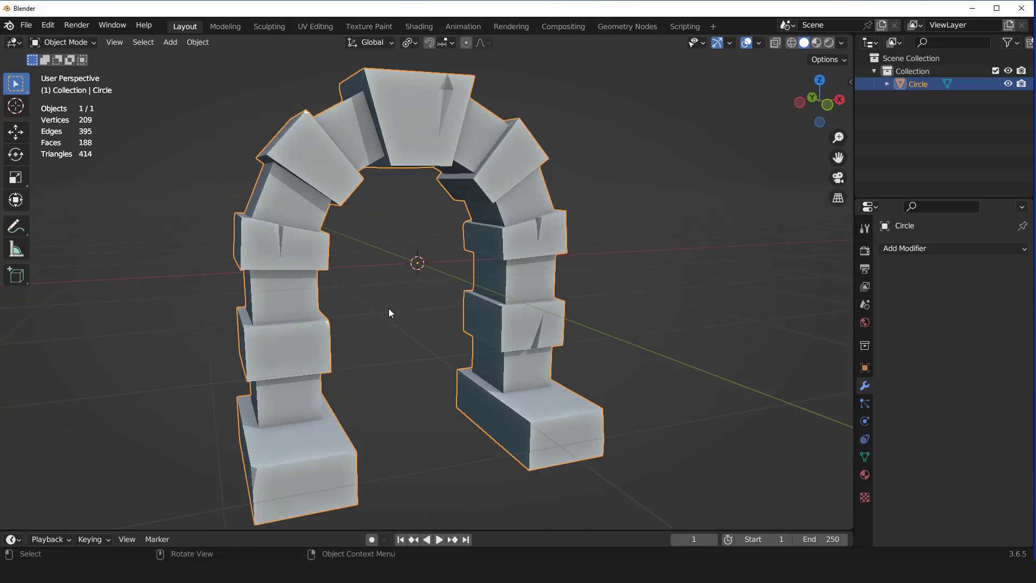
{"action": "scroll", "coordinate": [377, 312], "scroll_direction": "up", "scroll_amount": 2}
{"action": "scroll", "coordinate": [363, 317], "scroll_direction": "up", "scroll_amount": 1}
{"action": "key", "text": "Tab"}
{"action": "left_click", "coordinate": [296, 330]}
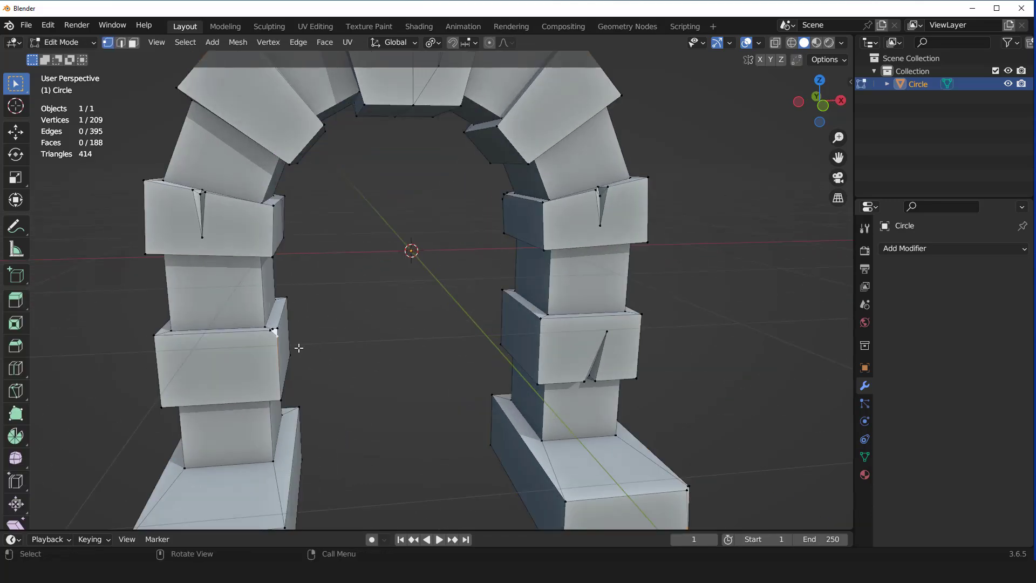
{"action": "key", "text": "shift+v"}
{"action": "left_click", "coordinate": [304, 382]}
{"action": "key", "text": "ctrl+z"}
{"action": "key", "text": "shift+v"}
{"action": "left_click", "coordinate": [254, 339]}
- Select the entire arch mesh in face select mode
{"action": "key", "text": "Tab"}
{"action": "scroll", "coordinate": [347, 332], "scroll_direction": "down", "scroll_amount": 4}
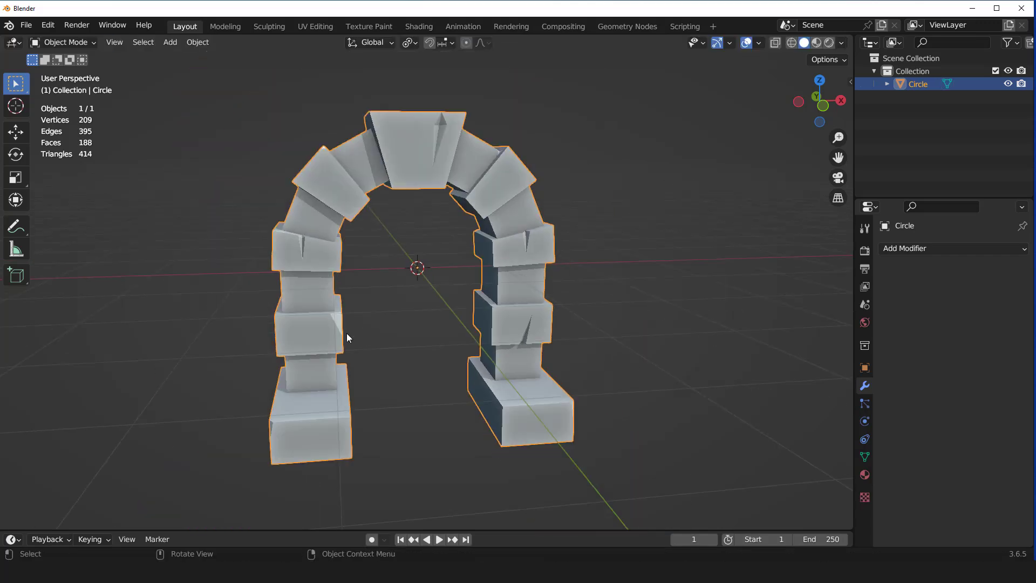
{"action": "mouse_move", "coordinate": [346, 332]}
{"action": "middle_mouse_down"}
{"action": "mouse_move", "coordinate": [490, 279]}
{"action": "mouse_move", "coordinate": [591, 264]}
{"action": "mouse_move", "coordinate": [562, 259]}
{"action": "mouse_move", "coordinate": [404, 141]}
{"action": "middle_mouse_up"}
{"action": "key", "text": "Tab"}
{"action": "key", "text": "a"}
{"action": "key", "text": "3"}
{"action": "scroll", "coordinate": [562, 260], "scroll_direction": "down", "scroll_amount": 2}
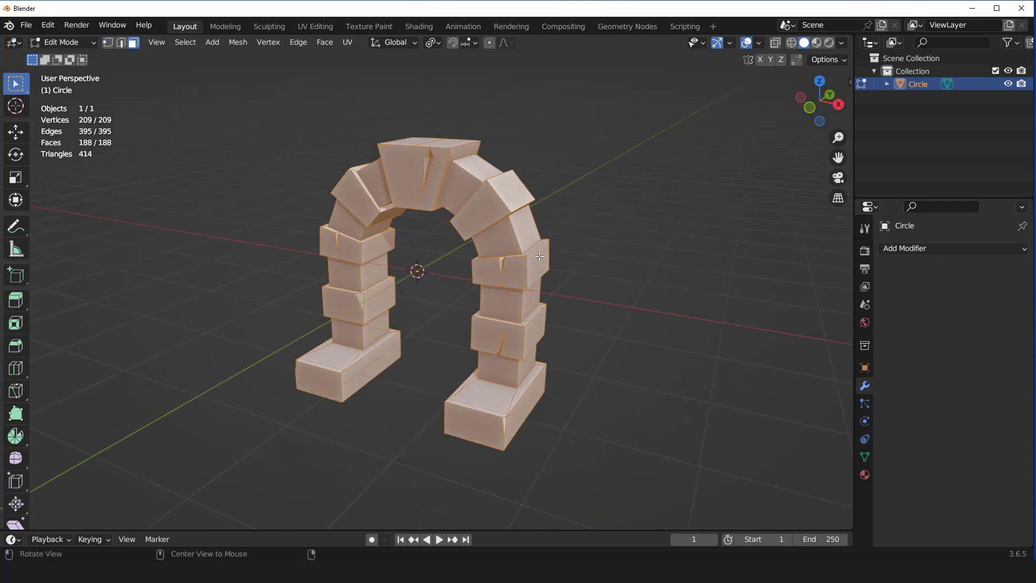
- Triangulate all the arch's faces, then convert the tris back to quads
{"action": "left_click", "coordinate": [325, 48]}
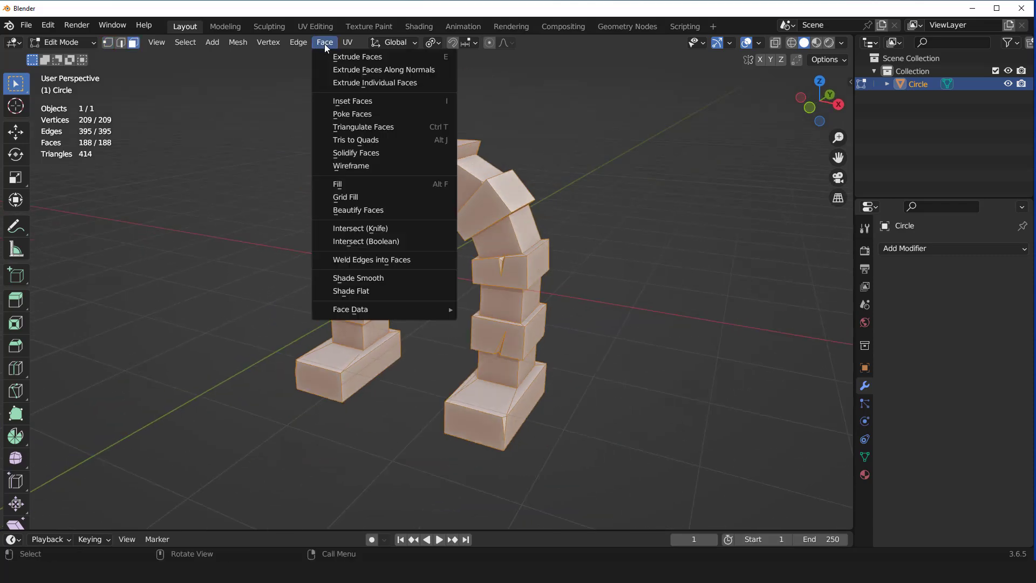
{"action": "left_click", "coordinate": [363, 127]}
{"action": "mouse_move", "coordinate": [363, 127]}
{"action": "middle_mouse_down"}
{"action": "mouse_move", "coordinate": [248, 153]}
{"action": "mouse_move", "coordinate": [368, 96]}
{"action": "middle_mouse_up"}
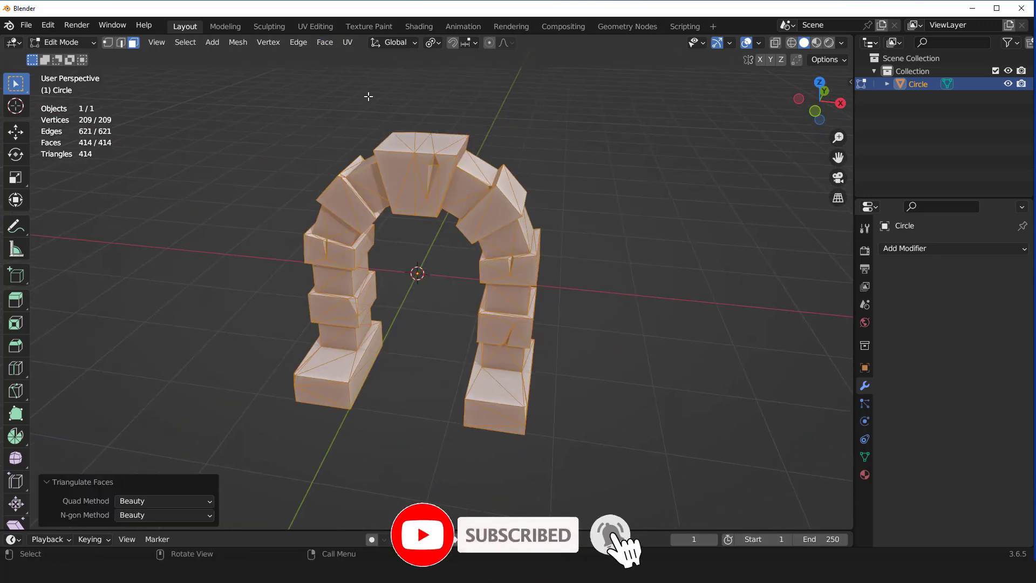
{"action": "left_click", "coordinate": [325, 44]}
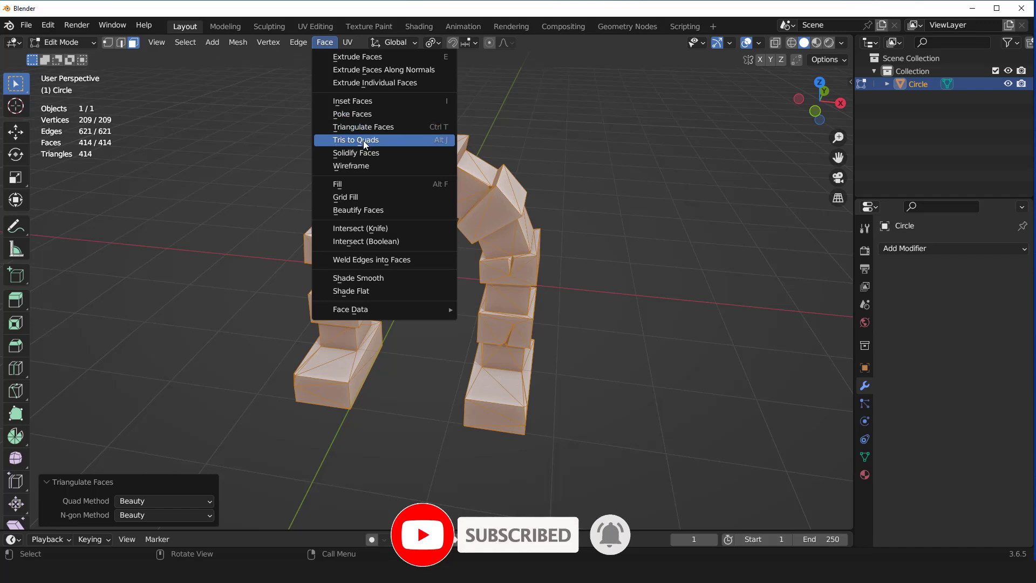
{"action": "left_click", "coordinate": [364, 140]}
{"action": "mouse_move", "coordinate": [548, 247]}
{"action": "middle_mouse_down"}
{"action": "mouse_move", "coordinate": [516, 203]}
{"action": "mouse_move", "coordinate": [386, 225]}
{"action": "mouse_move", "coordinate": [370, 217]}
{"action": "mouse_move", "coordinate": [399, 243]}
{"action": "mouse_move", "coordinate": [624, 286]}
{"action": "mouse_move", "coordinate": [643, 261]}
{"action": "middle_mouse_up"}
- In Object Mode from an angled front view, turn off the viewport overlays
{"action": "key", "text": "Tab"}
{"action": "key", "text": "KP_1"}
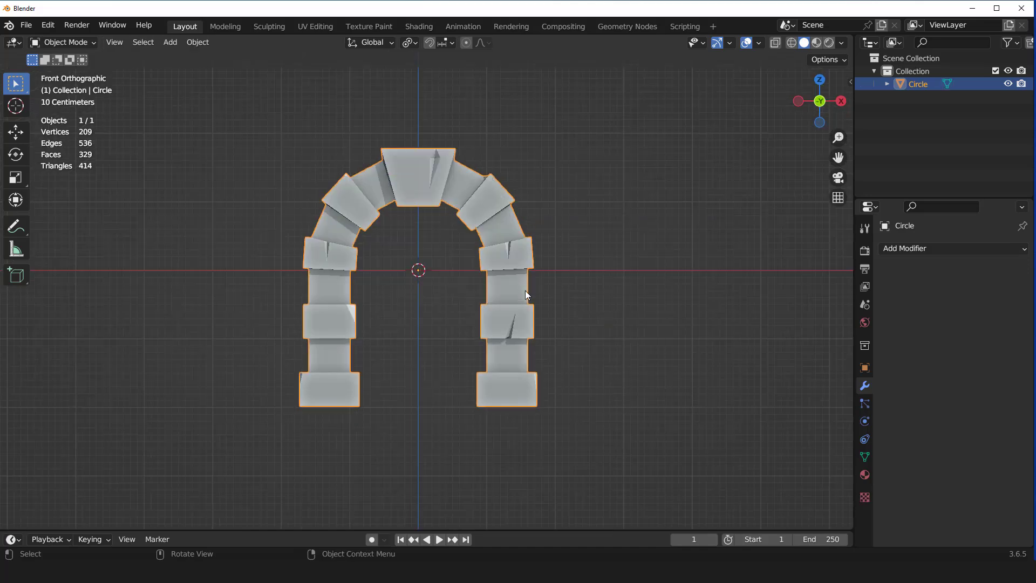
{"action": "scroll", "coordinate": [525, 290], "scroll_direction": "up", "scroll_amount": 2}
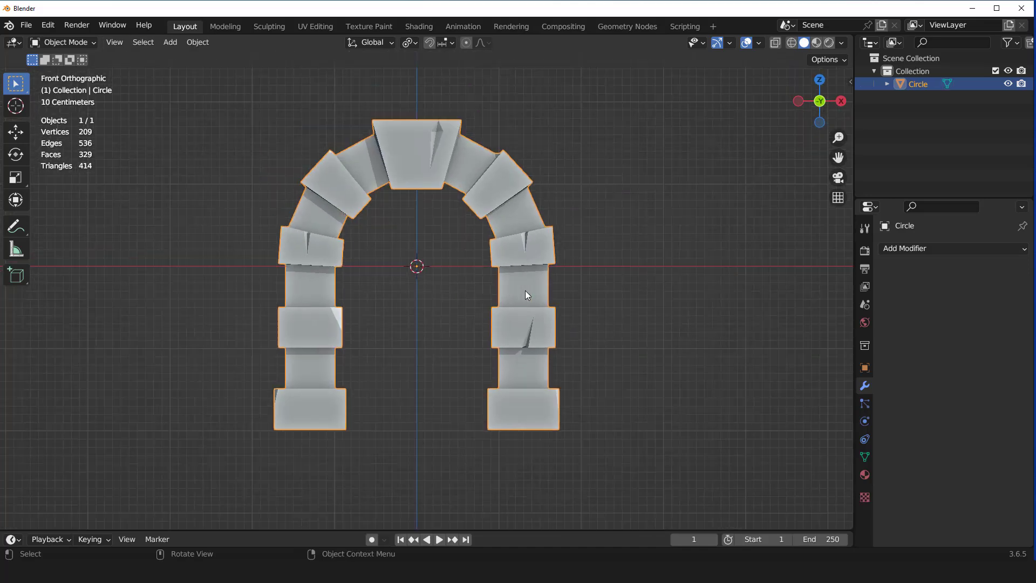
{"action": "middle_click_drag", "start_coordinate": [525, 290], "coordinate": [532, 292]}
{"action": "left_click", "coordinate": [745, 45]}
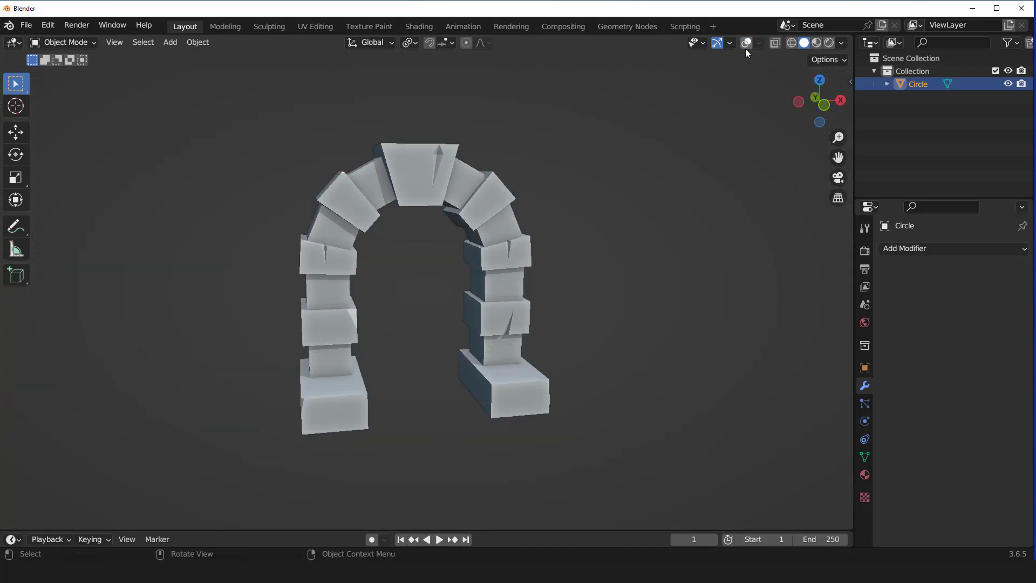